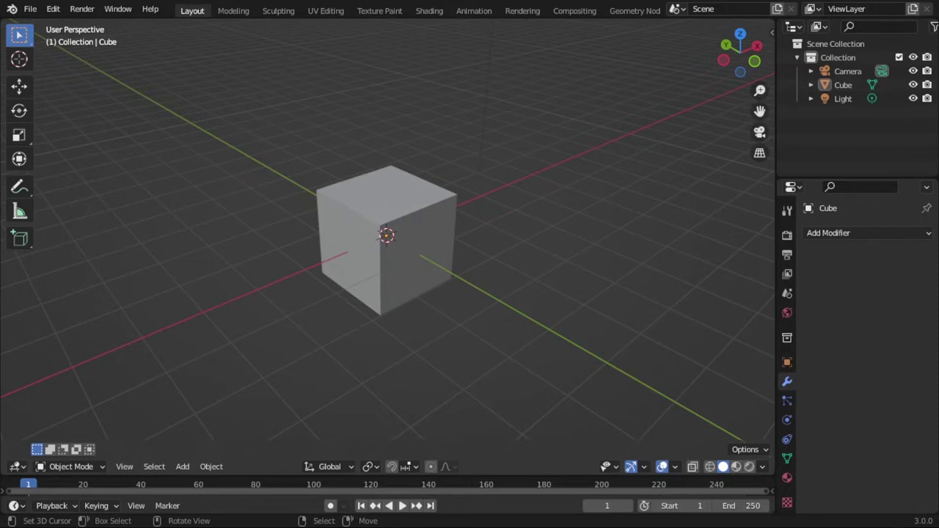
Delete the default cube and add a Monkey mesh in its place
{"action": "left_click", "coordinate": [381, 220]}
{"action": "key", "text": "x"}
{"action": "key", "text": "Return"}
{"action": "key", "text": "shift+a"}
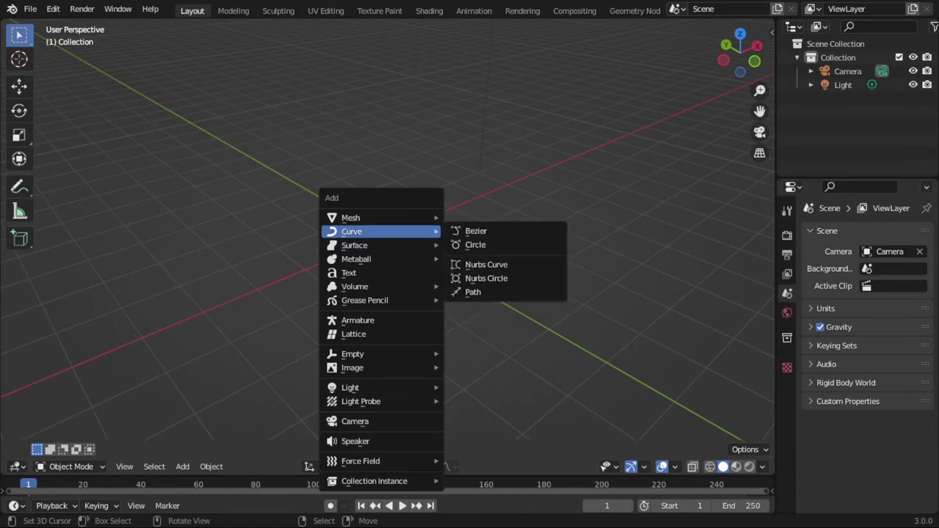
{"action": "mouse_move", "coordinate": [381, 217]}
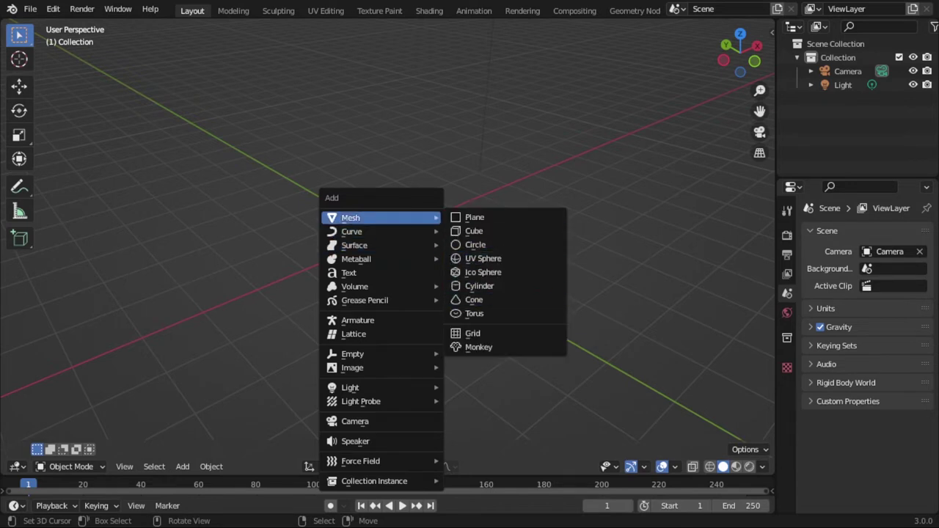
{"action": "left_click", "coordinate": [478, 346]}
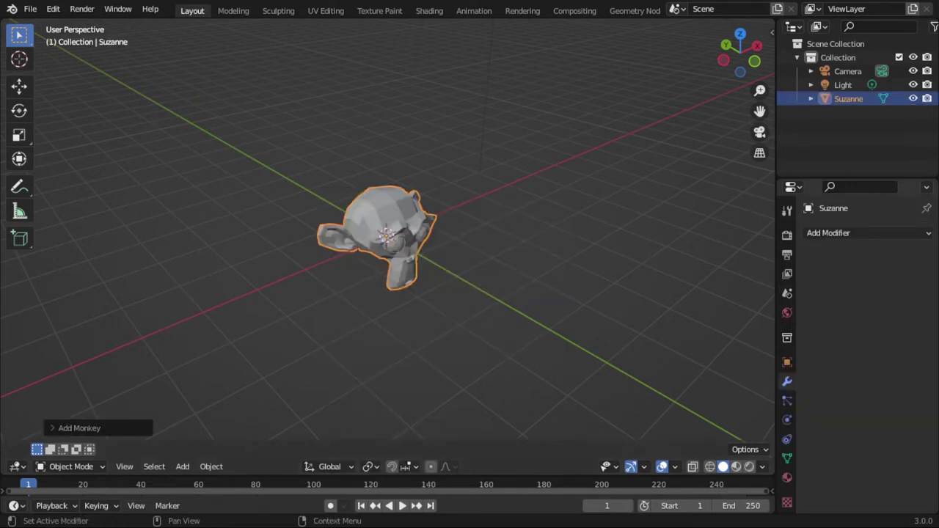
Add a Subdivision Surface modifier to the monkey and shade it smooth
{"action": "left_click", "coordinate": [828, 233]}
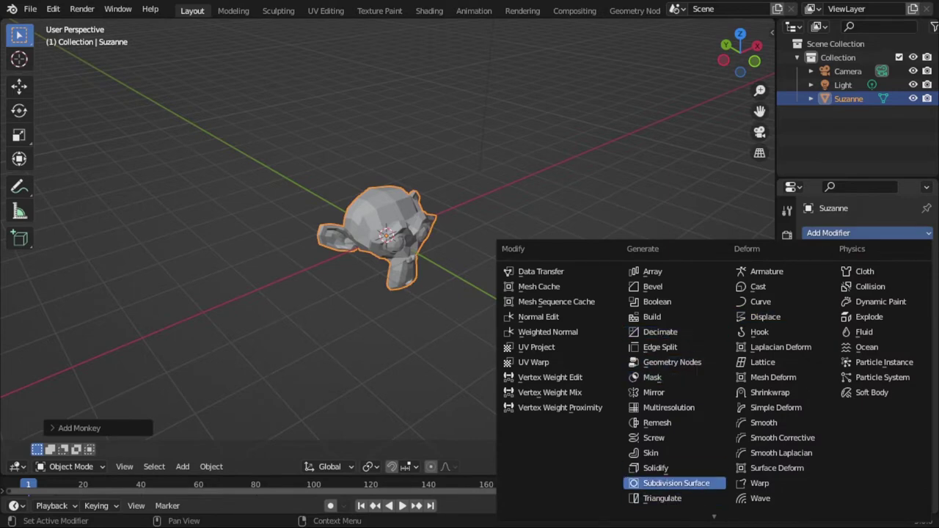
{"action": "left_click", "coordinate": [675, 483]}
{"action": "key", "text": "q"}
{"action": "left_click", "coordinate": [425, 294]}
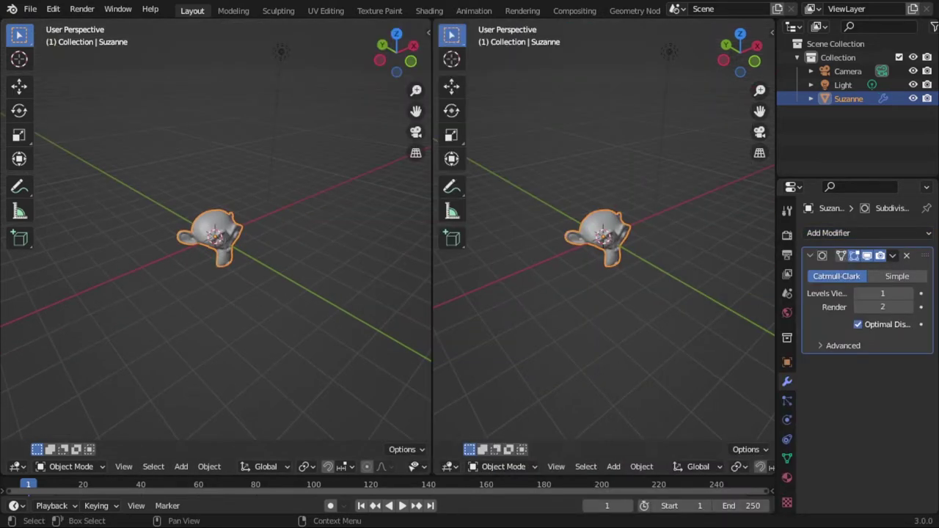
Turn the second viewport into a Shader Editor without its sidebar and create a new material for the monkey
{"action": "left_click", "coordinate": [446, 467]}
{"action": "left_click", "coordinate": [465, 418]}
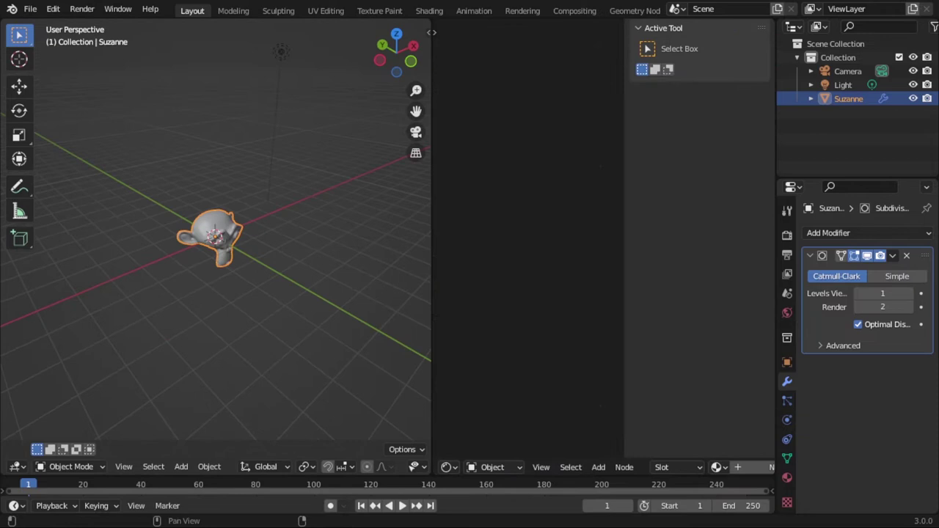
{"action": "left_click", "coordinate": [787, 477]}
{"action": "left_click", "coordinate": [884, 291]}
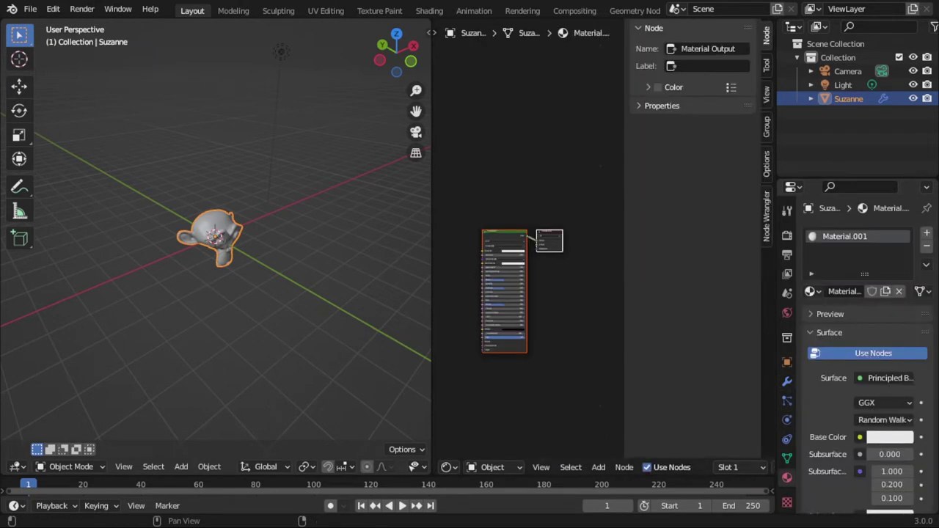
{"action": "key", "text": "n"}
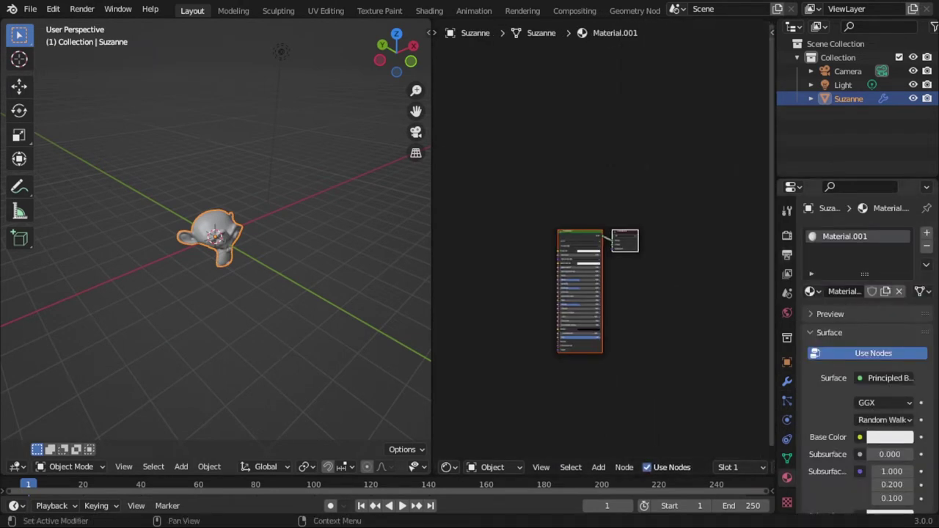
Set the Principled BSDF's Metallic to 1.000 and Roughness to 0.395, and show the monkey in Material Preview shading
{"action": "scroll", "coordinate": [538, 304], "scroll_direction": "up", "scroll_amount": 6}
{"action": "middle_click_drag", "start_coordinate": [666, 239], "coordinate": [625, 237]}
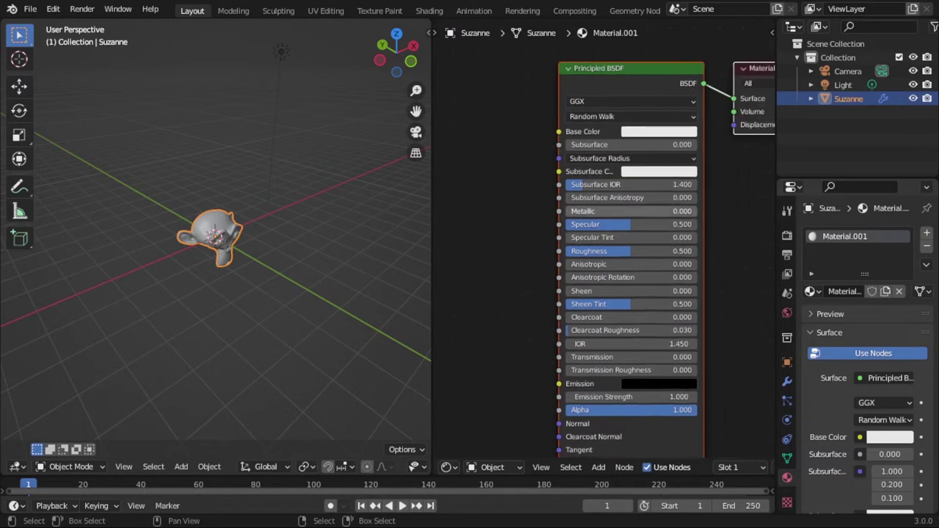
{"action": "scroll", "coordinate": [214, 264], "scroll_direction": "down", "scroll_amount": 1}
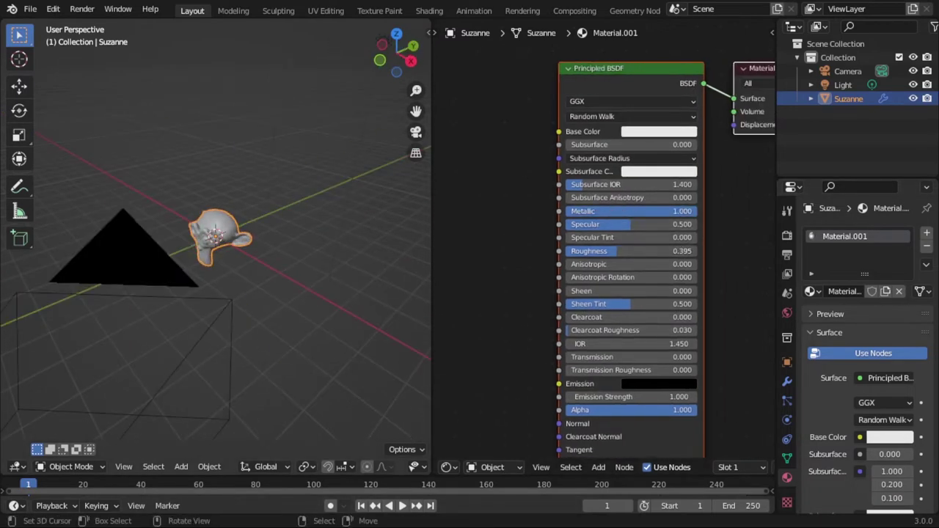
{"action": "scroll", "coordinate": [316, 468], "scroll_direction": "down", "scroll_amount": 5}
{"action": "left_click", "coordinate": [406, 466]}
{"action": "mouse_move", "coordinate": [220, 293]}
{"action": "middle_mouse_down"}
{"action": "mouse_move", "coordinate": [293, 290]}
{"action": "mouse_move", "coordinate": [227, 286]}
{"action": "mouse_move", "coordinate": [238, 277]}
{"action": "middle_mouse_up"}
{"action": "scroll", "coordinate": [264, 286], "scroll_direction": "up", "scroll_amount": 7}
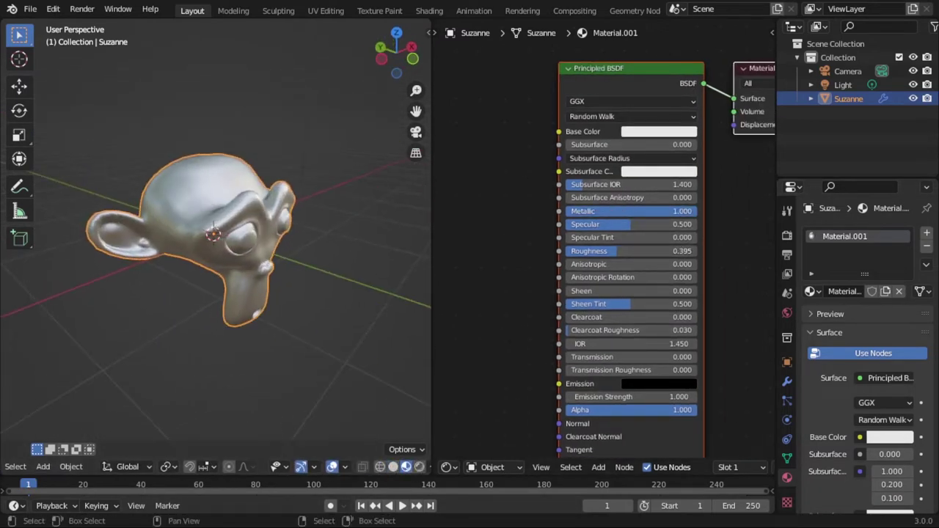
Raise the Principled BSDF's Roughness to 0.550
{"action": "middle_click_drag", "start_coordinate": [572, 334], "coordinate": [608, 238]}
{"action": "scroll", "coordinate": [605, 235], "scroll_direction": "up", "scroll_amount": 1}
{"action": "left_click_drag", "start_coordinate": [669, 134], "coordinate": [703, 134]}
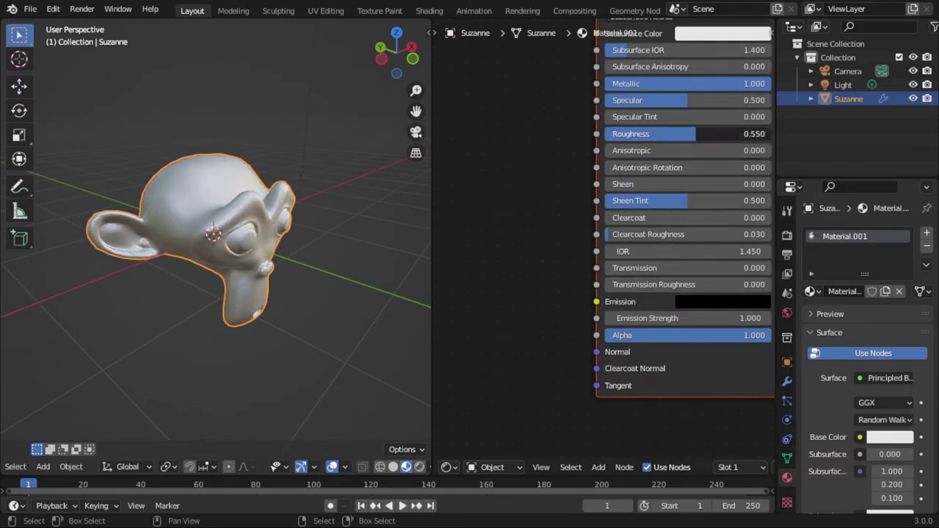
Add a Geometry node and connect its Incoming output to the Principled BSDF's Normal input
{"action": "scroll", "coordinate": [763, 80], "scroll_direction": "down", "scroll_amount": 2}
{"action": "key", "text": "shift+a"}
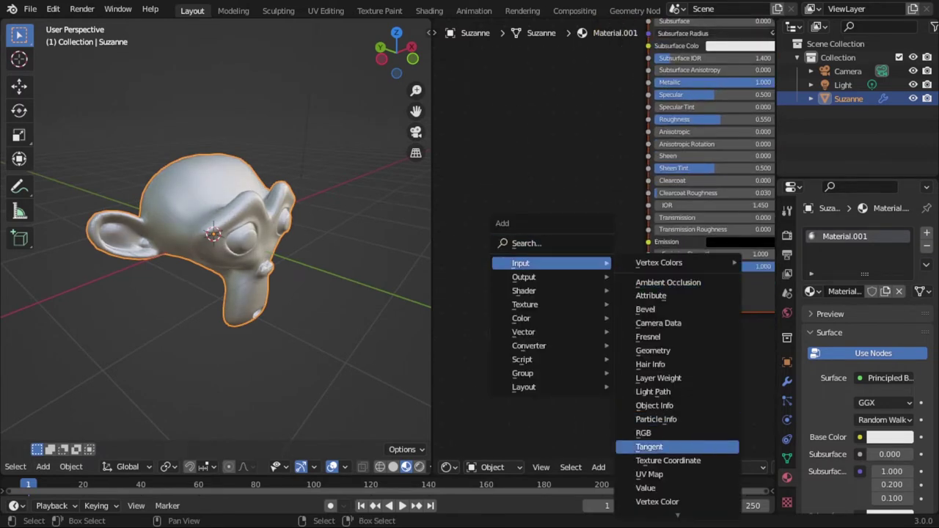
{"action": "left_click", "coordinate": [652, 351]}
{"action": "left_click", "coordinate": [488, 246]}
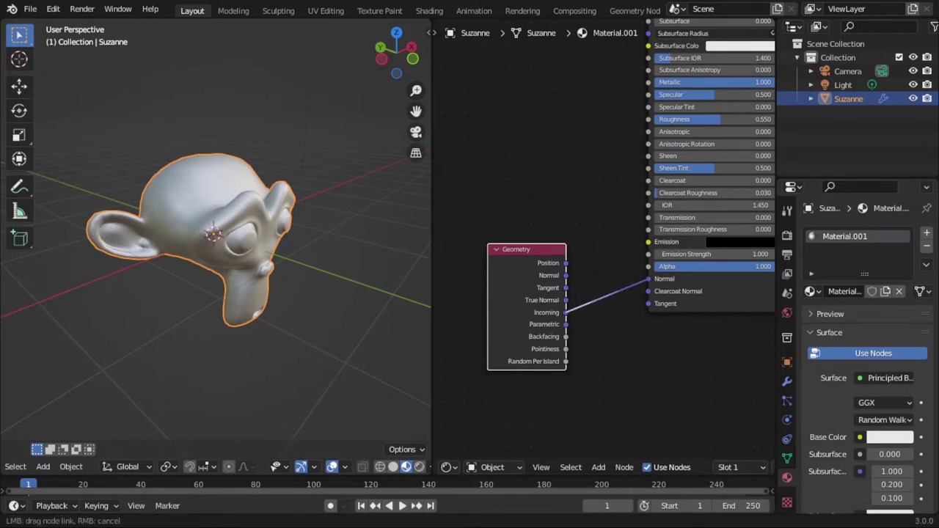
{"action": "left_click_drag", "start_coordinate": [648, 279], "coordinate": [648, 279]}
Examine how the monkey's material reflects the environment from different angles and distances
{"action": "middle_click_drag", "start_coordinate": [286, 242], "coordinate": [327, 253]}
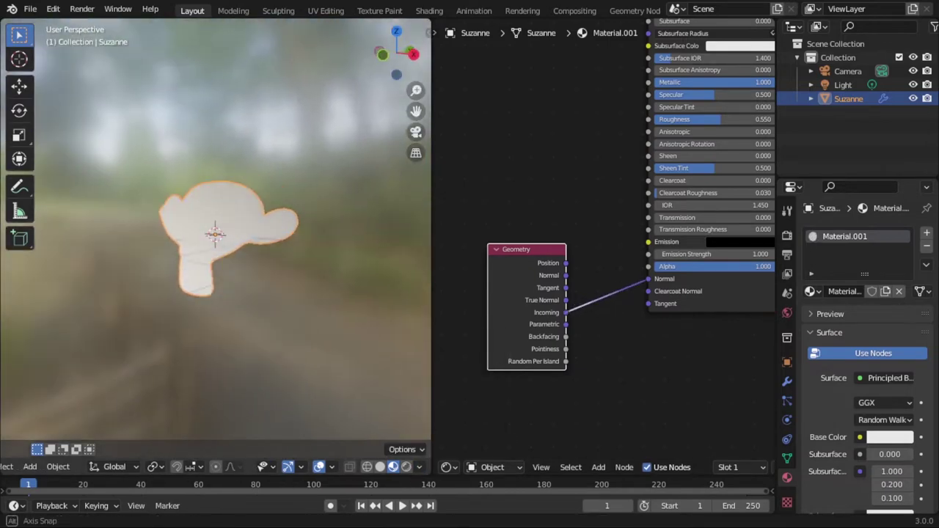
{"action": "scroll", "coordinate": [215, 233], "scroll_direction": "up", "scroll_amount": 3}
{"action": "scroll", "coordinate": [216, 233], "scroll_direction": "down", "scroll_amount": 4}
{"action": "scroll", "coordinate": [216, 233], "scroll_direction": "down", "scroll_amount": 5}
{"action": "scroll", "coordinate": [216, 233], "scroll_direction": "up", "scroll_amount": 6}
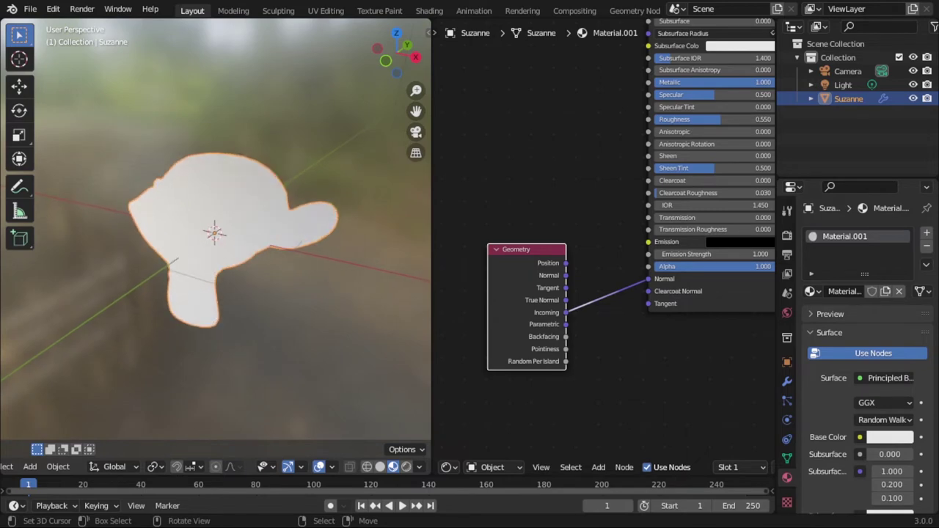
{"action": "scroll", "coordinate": [216, 233], "scroll_direction": "down", "scroll_amount": 5}
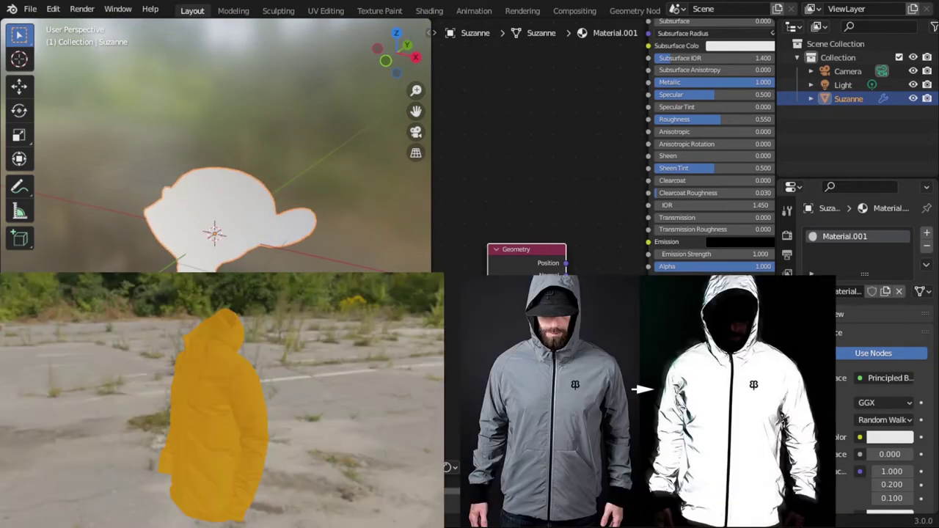
{"action": "middle_click_drag", "start_coordinate": [253, 246], "coordinate": [194, 242]}
{"action": "scroll", "coordinate": [215, 233], "scroll_direction": "down", "scroll_amount": 4}
{"action": "scroll", "coordinate": [215, 233], "scroll_direction": "up", "scroll_amount": 3}
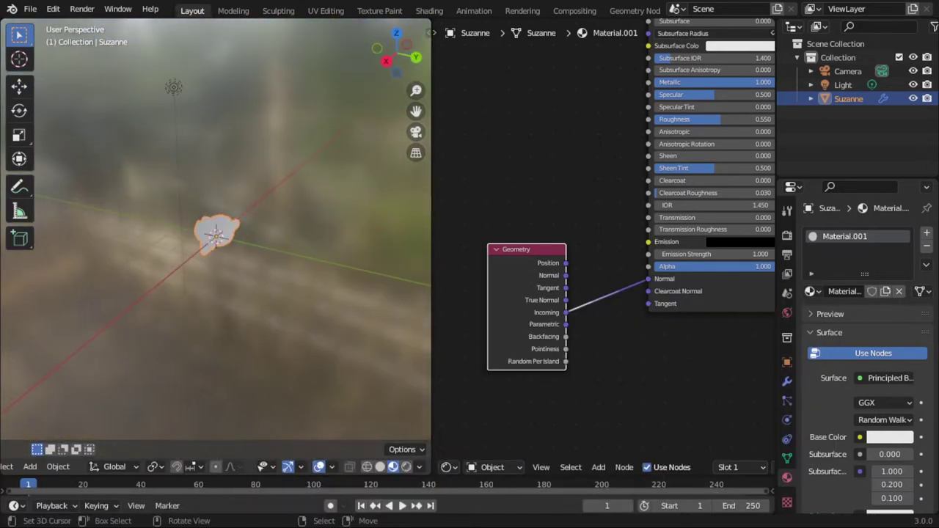
Move the light closer to the monkey and enable Scene Lights in the viewport shading
{"action": "right_click_drag", "start_coordinate": [174, 87], "coordinate": [213, 169]}
{"action": "key", "text": "Return"}
{"action": "scroll", "coordinate": [216, 233], "scroll_direction": "up", "scroll_amount": 3}
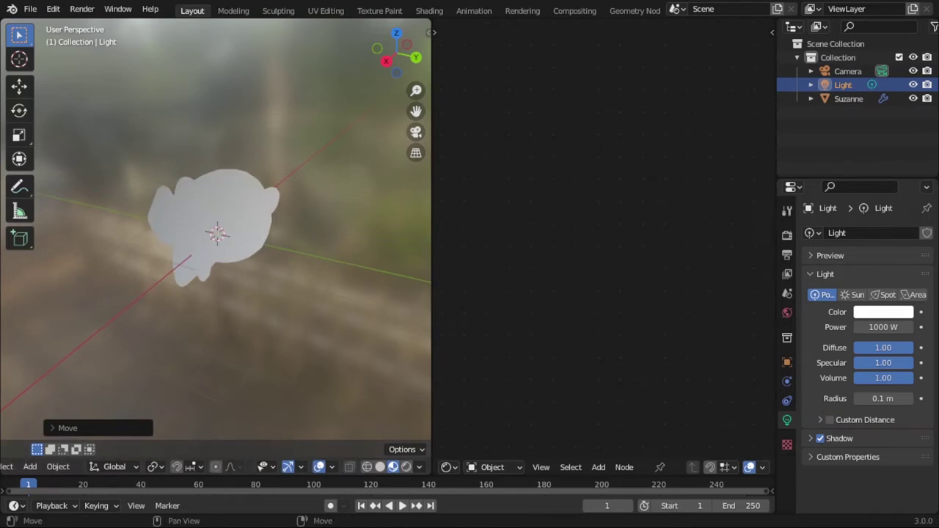
{"action": "left_click", "coordinate": [419, 466]}
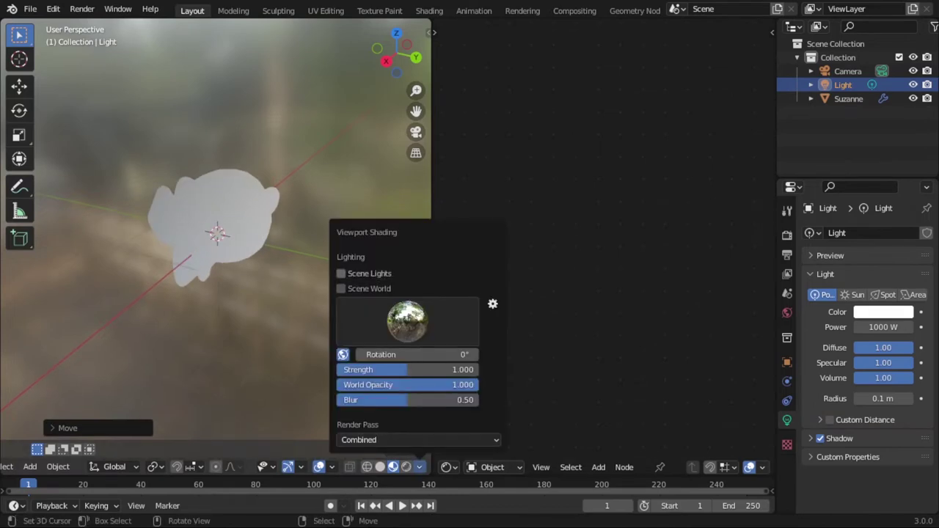
{"action": "left_click", "coordinate": [341, 273]}
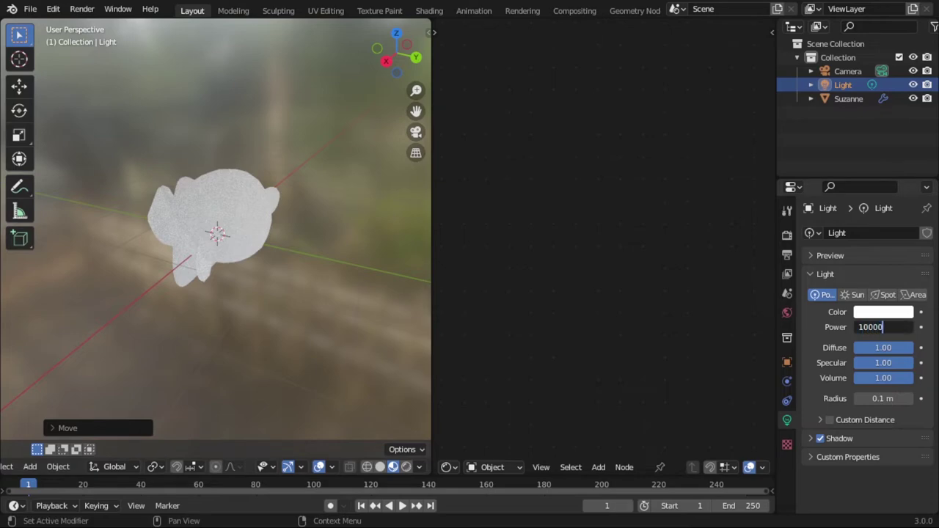
Set the light's power to 10000 W, check the monkey from another side, and turn Scene Lights back off
{"action": "type", "text": "10000"}
{"action": "key", "text": "Return"}
{"action": "mouse_move", "coordinate": [198, 257]}
{"action": "middle_mouse_down"}
{"action": "mouse_move", "coordinate": [367, 238]}
{"action": "mouse_move", "coordinate": [216, 245]}
{"action": "mouse_move", "coordinate": [231, 238]}
{"action": "mouse_move", "coordinate": [191, 260]}
{"action": "mouse_move", "coordinate": [242, 249]}
{"action": "mouse_move", "coordinate": [194, 260]}
{"action": "middle_mouse_up"}
{"action": "scroll", "coordinate": [191, 261], "scroll_direction": "down", "scroll_amount": 2}
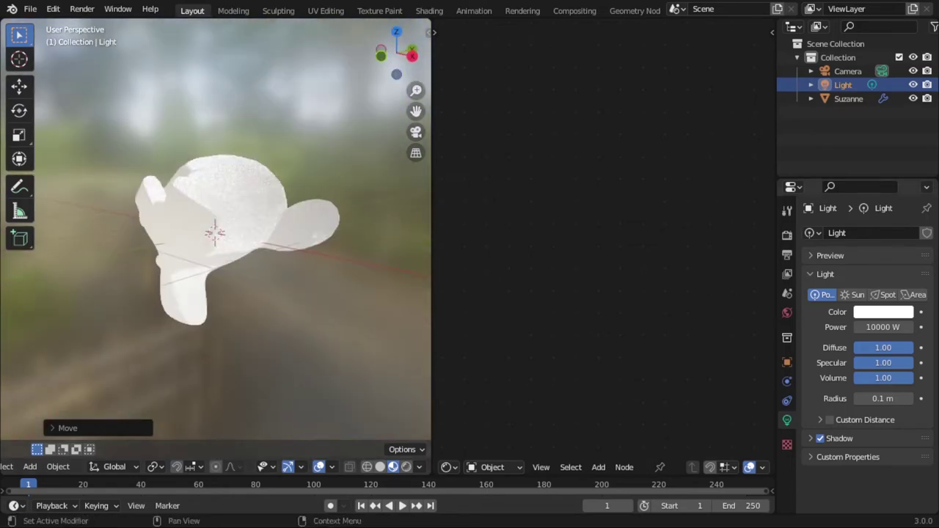
{"action": "left_click", "coordinate": [418, 467]}
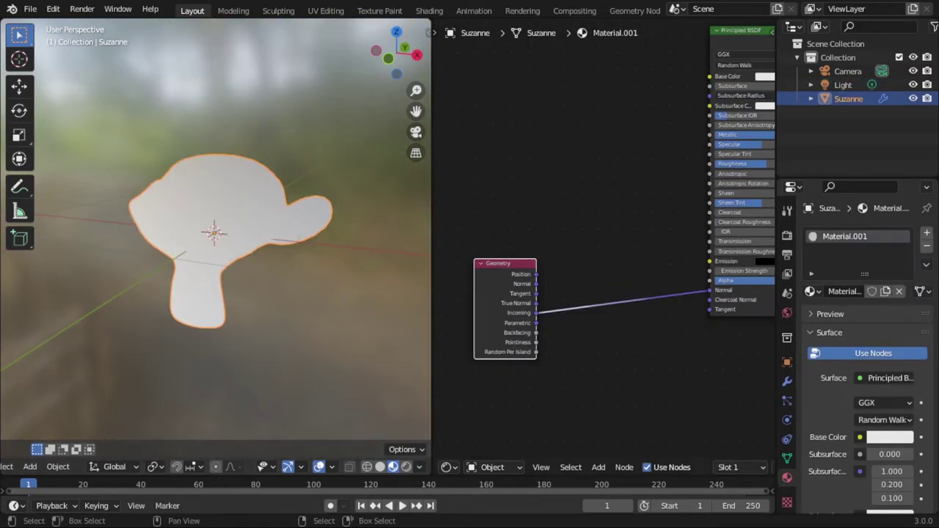
Insert a MixRGB node into the link from the Geometry node's Incoming output to the Normal input, and adjust its second input and factor
{"action": "key", "text": "shift+a"}
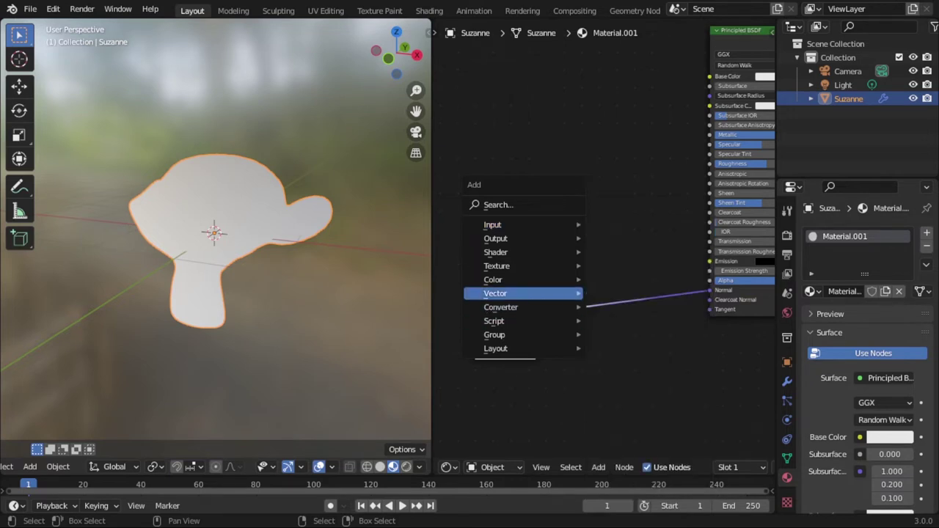
{"action": "mouse_move", "coordinate": [507, 280]}
{"action": "left_click", "coordinate": [621, 347]}
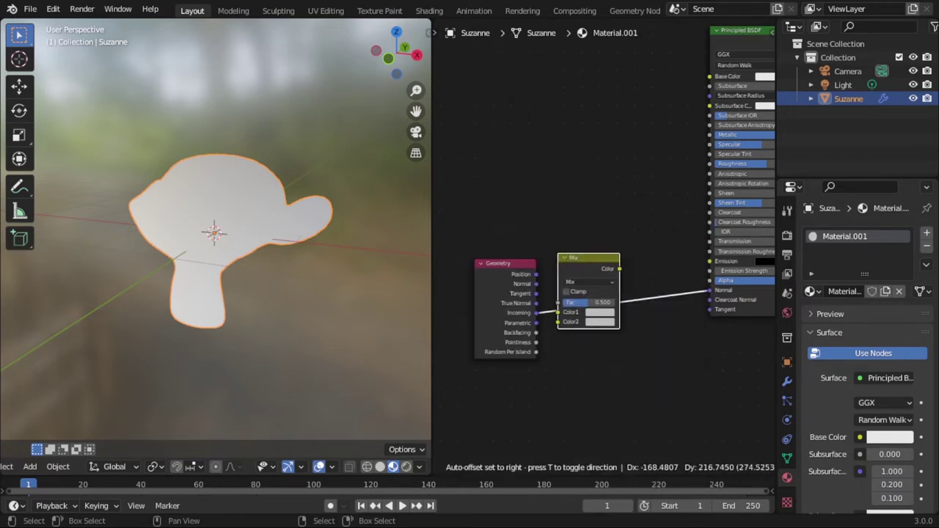
{"action": "left_click", "coordinate": [613, 256]}
{"action": "scroll", "coordinate": [606, 238], "scroll_direction": "up", "scroll_amount": 4}
{"action": "left_click_drag", "start_coordinate": [511, 301], "coordinate": [615, 344]}
{"action": "left_click_drag", "start_coordinate": [659, 270], "coordinate": [612, 272]}
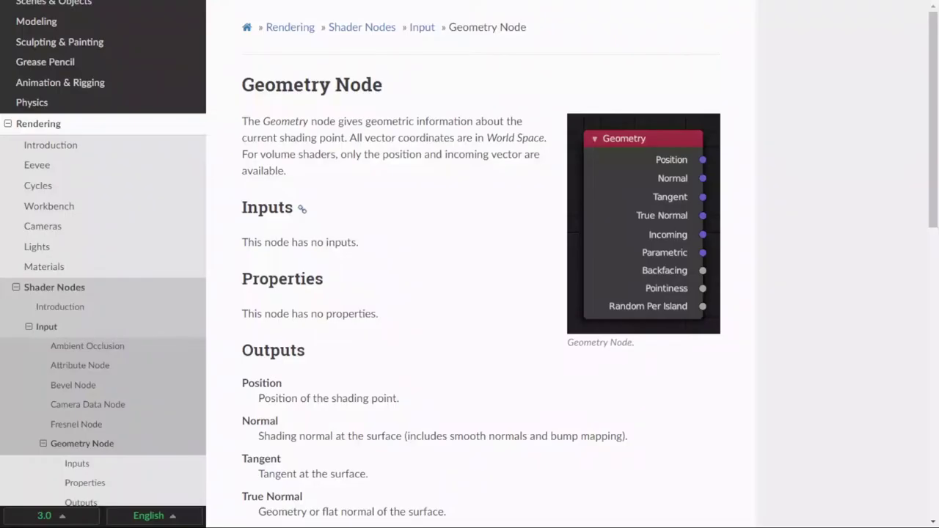
Switch to the Blender manual and read the outputs described on the Geometry Node page
{"action": "scroll", "coordinate": [440, 211], "scroll_direction": "down", "scroll_amount": 5}
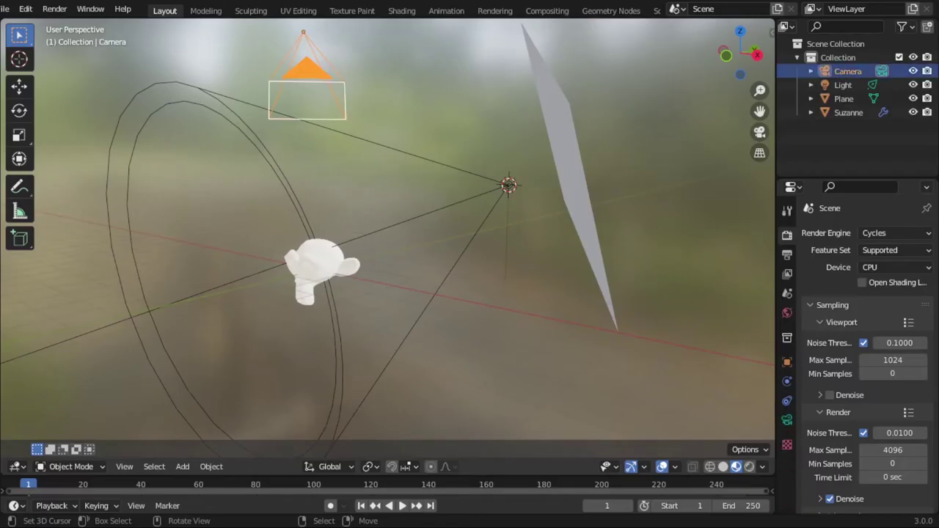
Examine the monkey and plane scene with the viewport overlays toggled off and back on
{"action": "middle_click_drag", "start_coordinate": [387, 249], "coordinate": [412, 248]}
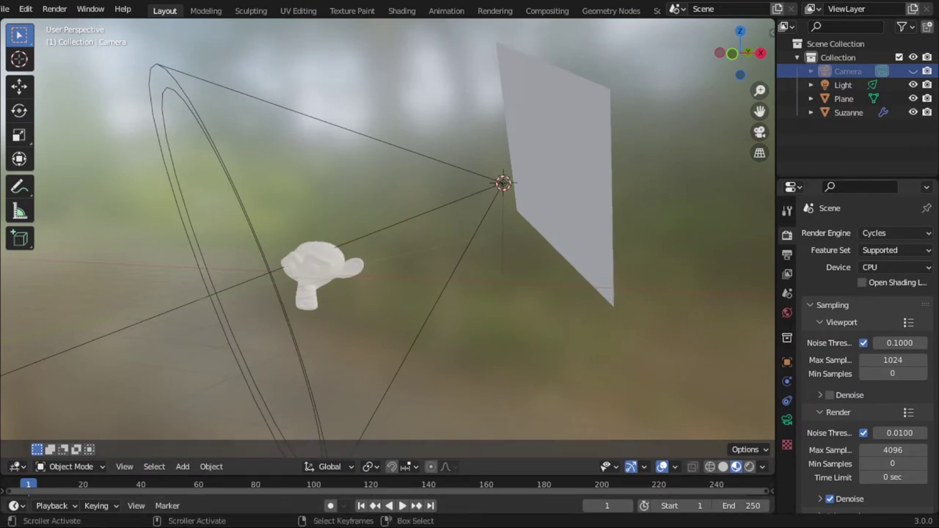
{"action": "key", "text": "shift+alt+z"}
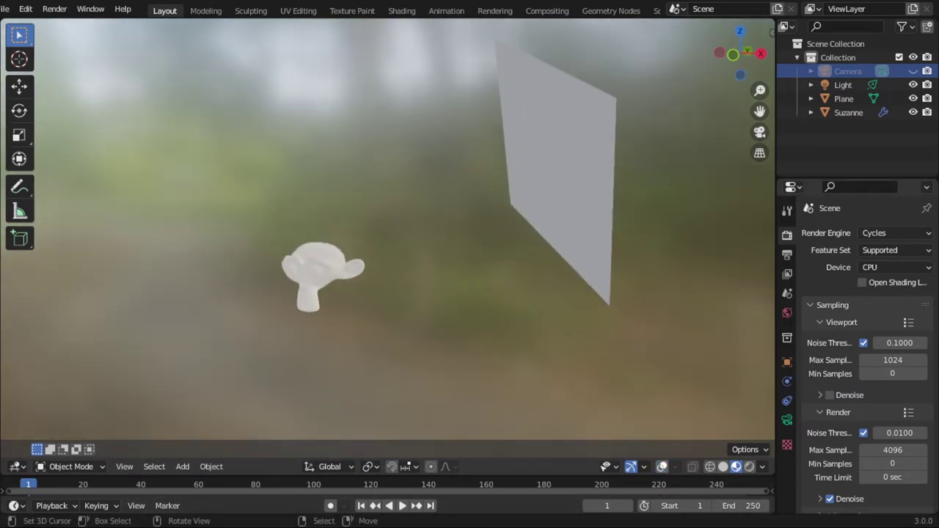
{"action": "key", "text": "shift+alt+z"}
{"action": "middle_click_drag", "start_coordinate": [412, 248], "coordinate": [447, 251]}
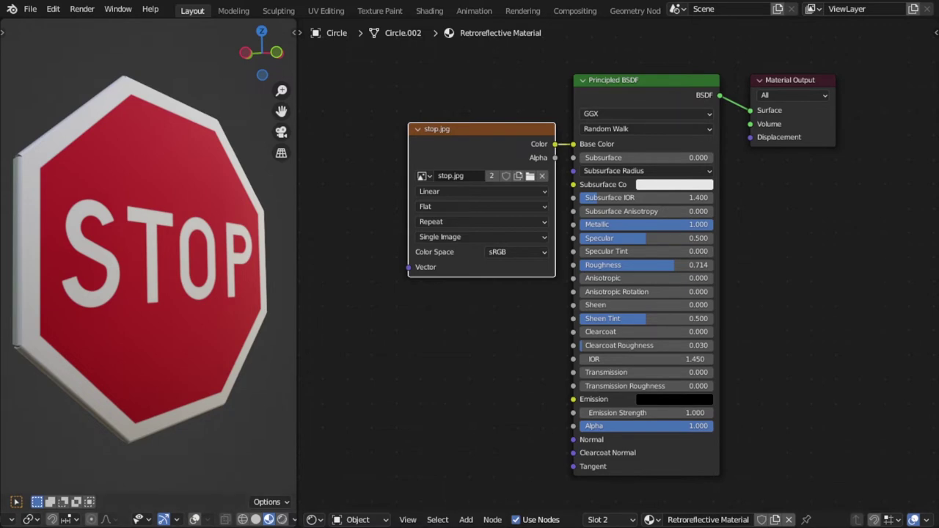
Add a Geometry node to the stop sign's Retroreflective Material, connect Incoming to the Principled BSDF's Normal, and check the sign from several angles
{"action": "key", "text": "shift+a"}
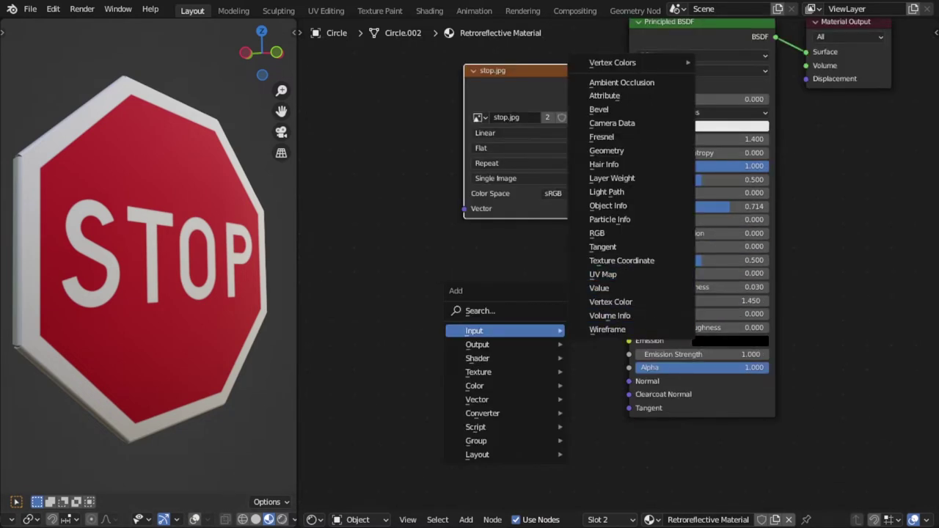
{"action": "left_click", "coordinate": [609, 151]}
{"action": "left_click_drag", "start_coordinate": [521, 343], "coordinate": [500, 319]}
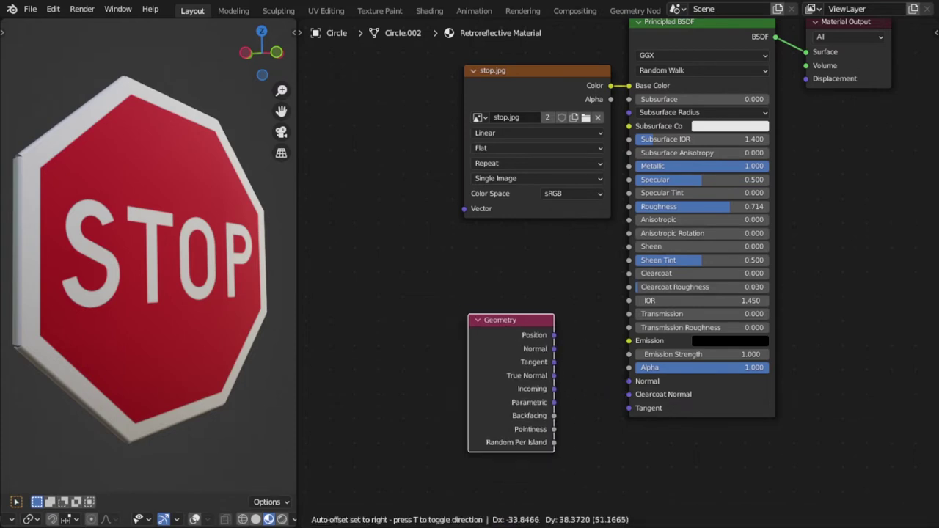
{"action": "left_click_drag", "start_coordinate": [553, 388], "coordinate": [628, 381]}
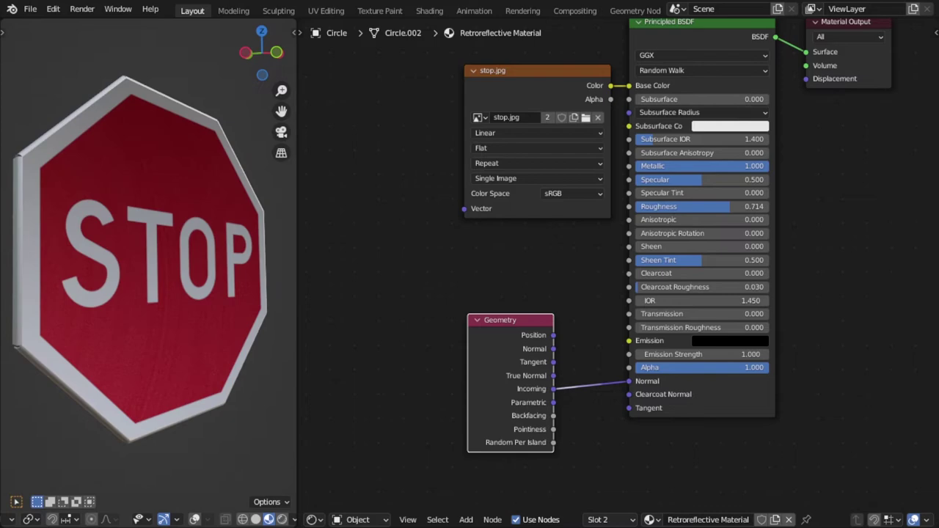
{"action": "middle_click_drag", "start_coordinate": [169, 257], "coordinate": [114, 257]}
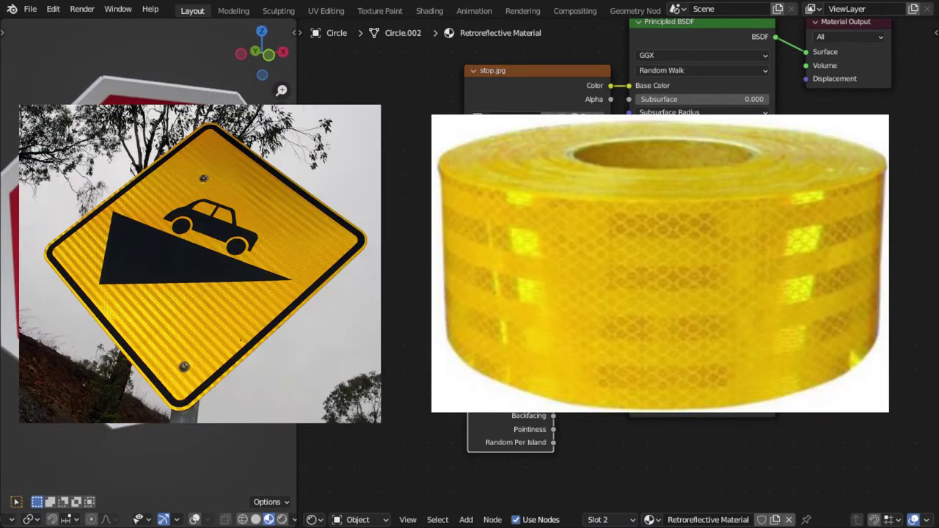
{"action": "middle_click_drag", "start_coordinate": [190, 253], "coordinate": [206, 251]}
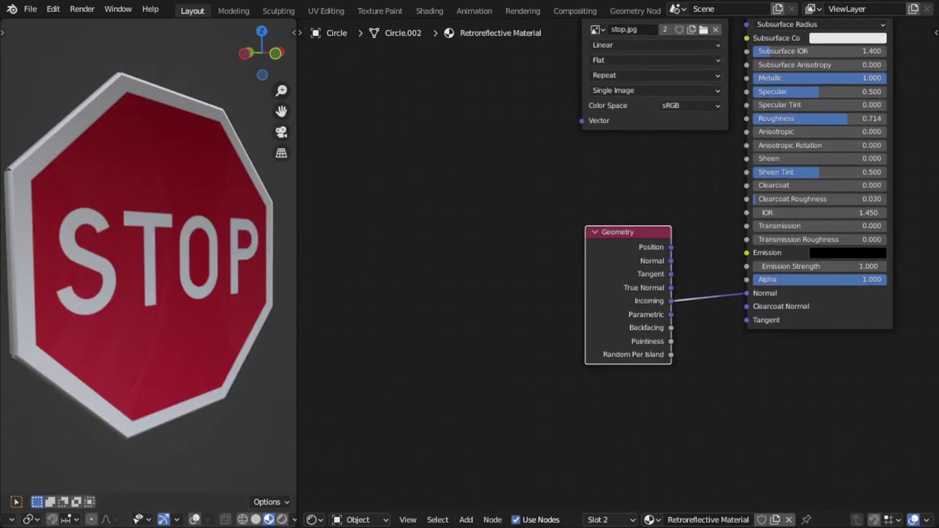
Move the Geometry node away from the Principled BSDF and add a Wave Texture node below the Incoming link
{"action": "left_click_drag", "start_coordinate": [624, 232], "coordinate": [461, 234]}
{"action": "middle_click_drag", "start_coordinate": [176, 264], "coordinate": [132, 267]}
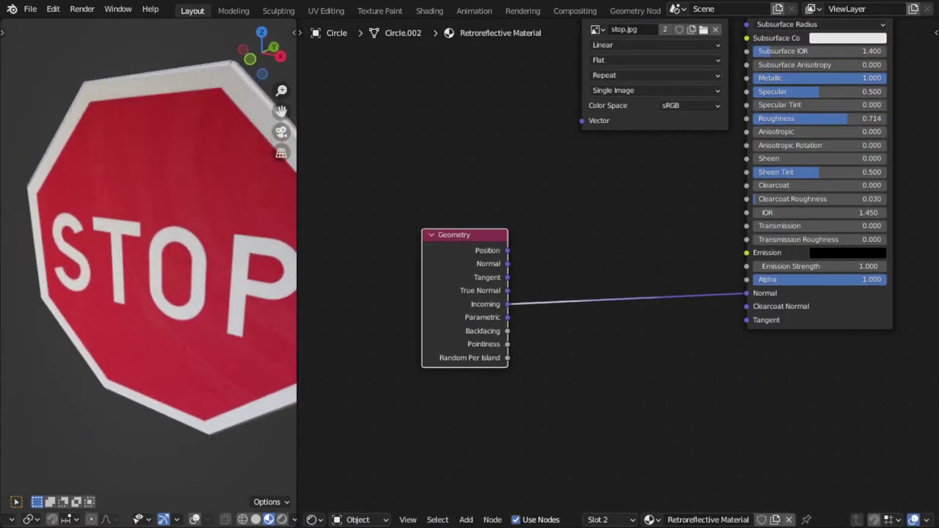
{"action": "key", "text": "shift+a"}
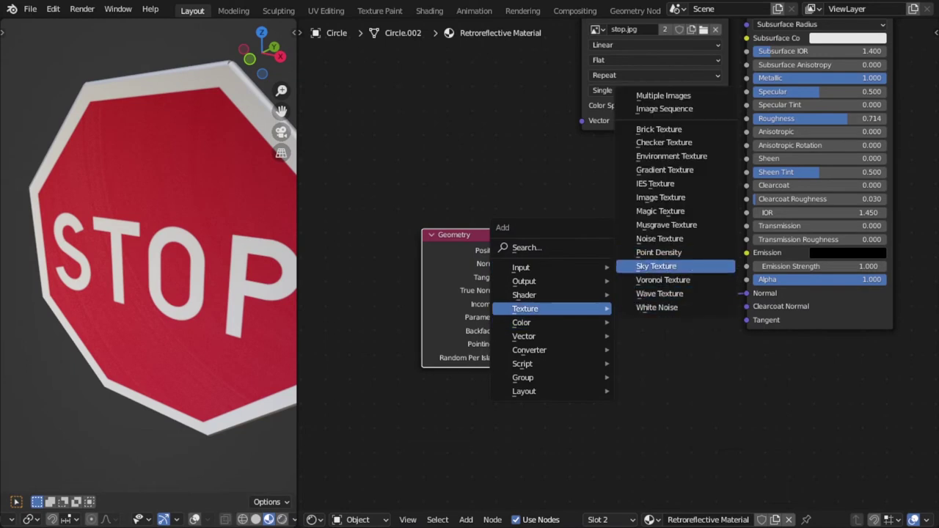
{"action": "left_click", "coordinate": [659, 294]}
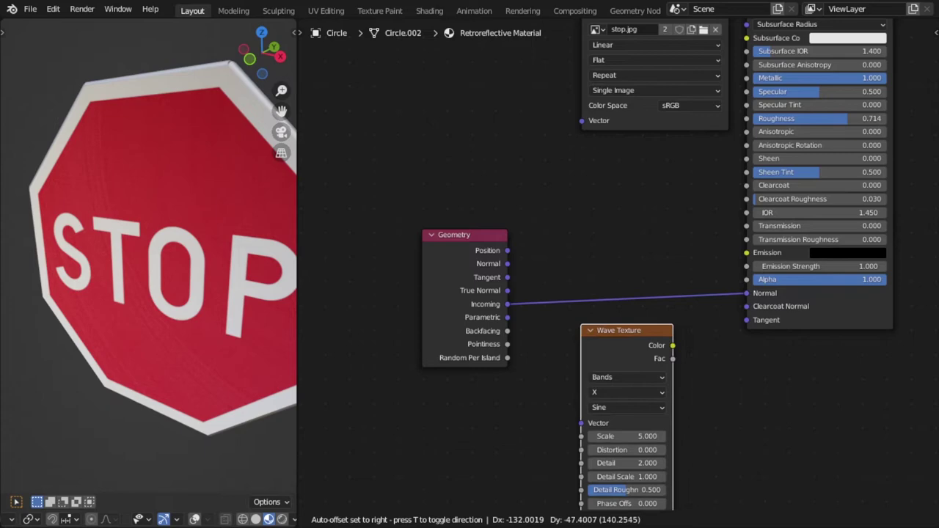
{"action": "left_click", "coordinate": [574, 325]}
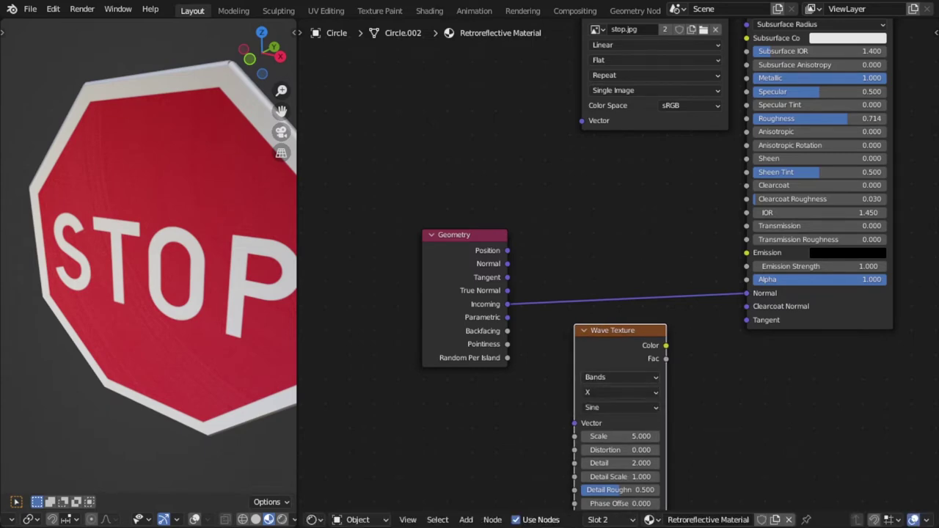
{"action": "left_click_drag", "start_coordinate": [613, 330], "coordinate": [579, 353]}
Add a Texture Coordinate node, connect its UV output to the Wave Texture's Vector, and preview the Wave Texture on the sign
{"action": "middle_click_drag", "start_coordinate": [411, 315], "coordinate": [498, 290]}
{"action": "key", "text": "shift+a"}
{"action": "mouse_move", "coordinate": [412, 239]}
{"action": "left_click", "coordinate": [562, 436]}
{"action": "left_click", "coordinate": [492, 365]}
{"action": "middle_click_drag", "start_coordinate": [493, 366], "coordinate": [391, 269]}
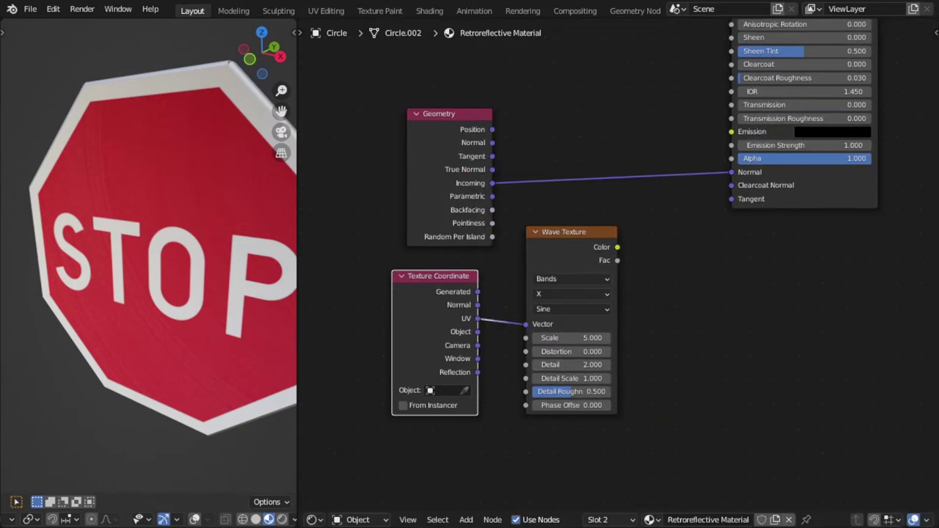
{"action": "middle_click_drag", "start_coordinate": [678, 327], "coordinate": [608, 440]}
{"action": "scroll", "coordinate": [608, 440], "scroll_direction": "down", "scroll_amount": 4}
{"action": "left_click", "coordinate": [528, 374], "text": "ctrl+shift"}
{"action": "middle_click_drag", "start_coordinate": [146, 257], "coordinate": [209, 238]}
{"action": "scroll", "coordinate": [557, 411], "scroll_direction": "up", "scroll_amount": 5}
{"action": "middle_click_drag", "start_coordinate": [557, 411], "coordinate": [576, 317]}
Insert a ColorRamp node after the Wave Texture, set its interpolation to Constant, and place the white stop at position 0.500
{"action": "key", "text": "shift+a"}
{"action": "mouse_move", "coordinate": [618, 429]}
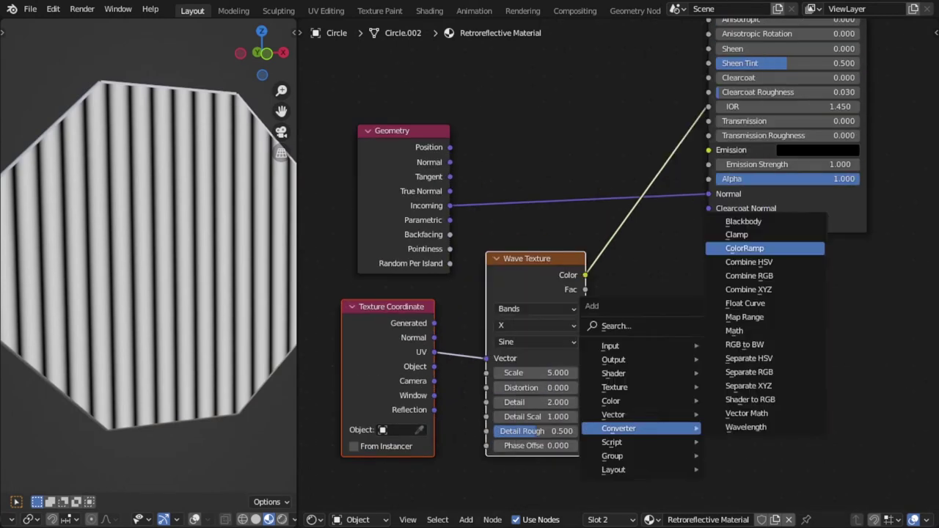
{"action": "left_click", "coordinate": [744, 248]}
{"action": "left_click", "coordinate": [610, 230]}
{"action": "left_click", "coordinate": [769, 286]}
{"action": "left_click", "coordinate": [771, 359]}
{"action": "left_click_drag", "start_coordinate": [784, 306], "coordinate": [719, 306]}
{"action": "double_click", "coordinate": [740, 324]}
{"action": "type", "text": "0.5"}
{"action": "key", "text": "Return"}
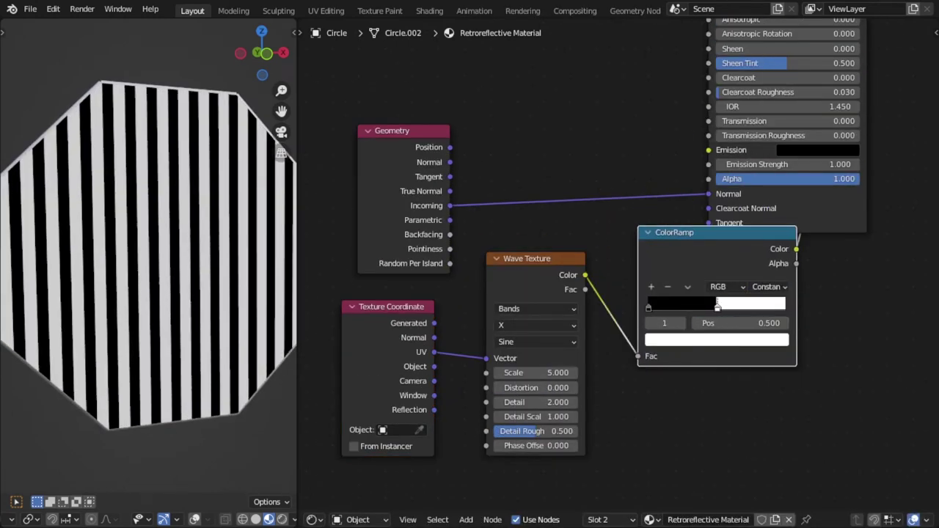
Color the ColorRamp's 0.500 stop black and its first stop blue
{"action": "left_click", "coordinate": [717, 340]}
{"action": "left_click_drag", "start_coordinate": [764, 151], "coordinate": [764, 250]}
{"action": "left_click", "coordinate": [717, 339]}
{"action": "left_click", "coordinate": [742, 175]}
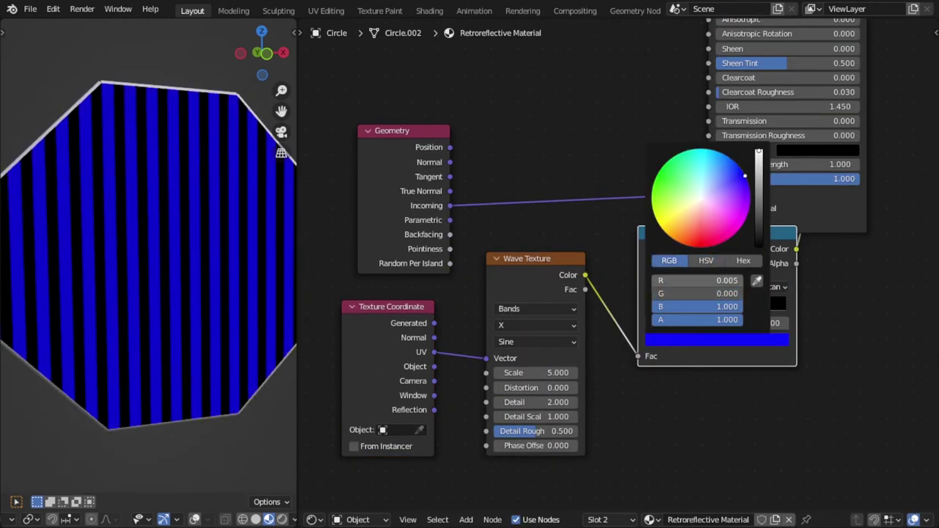
{"action": "key", "text": "Escape"}
{"action": "left_click", "coordinate": [716, 340]}
{"action": "left_click_drag", "start_coordinate": [664, 307], "coordinate": [778, 307]}
Make room after the ColorRamp and insert a Vector Math node set to Subtract, with 0.500 as the first component of its second vector
{"action": "left_click_drag", "start_coordinate": [814, 473], "coordinate": [389, 330]}
{"action": "left_click_drag", "start_coordinate": [528, 258], "coordinate": [245, 329]}
{"action": "key", "text": "shift+a"}
{"action": "mouse_move", "coordinate": [615, 356]}
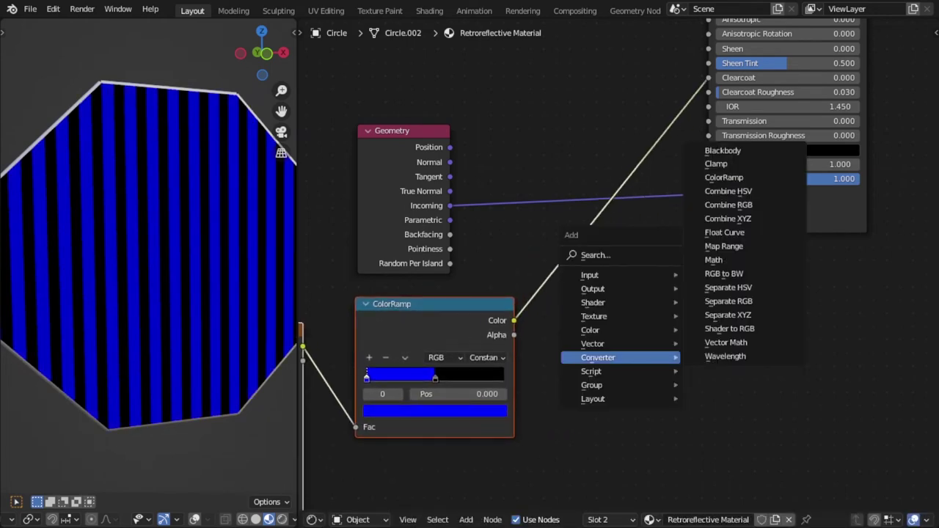
{"action": "left_click", "coordinate": [726, 342]}
{"action": "left_click", "coordinate": [569, 257]}
{"action": "left_click", "coordinate": [613, 297]}
{"action": "left_click", "coordinate": [595, 267]}
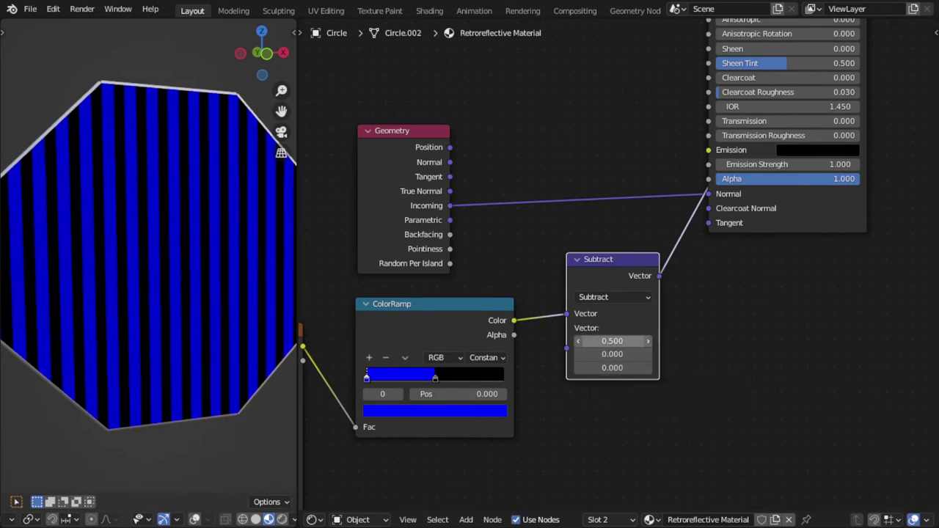
{"action": "middle_click_drag", "start_coordinate": [612, 341], "coordinate": [599, 419]}
Shift the stripe nodes back and insert a Vector Math node set to Scale after the Subtract node
{"action": "left_click_drag", "start_coordinate": [593, 337], "coordinate": [573, 363]}
{"action": "scroll", "coordinate": [572, 363], "scroll_direction": "down", "scroll_amount": 3}
{"action": "middle_click_drag", "start_coordinate": [573, 363], "coordinate": [659, 286]}
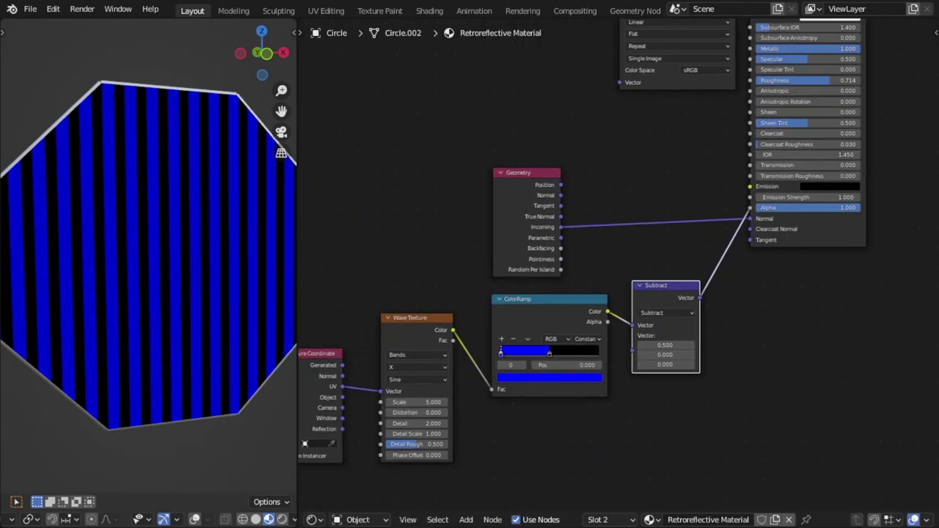
{"action": "key", "text": "g"}
{"action": "left_click", "coordinate": [597, 329]}
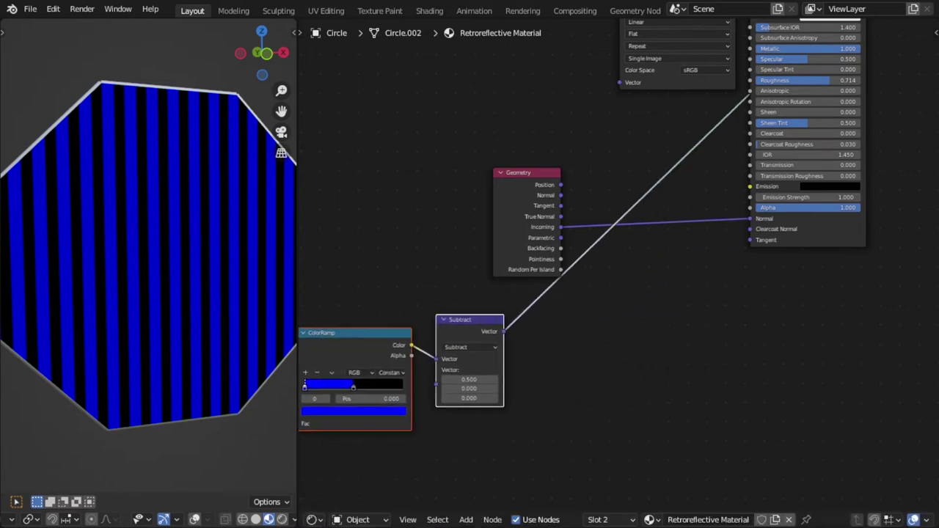
{"action": "key", "text": "shift+a"}
{"action": "mouse_move", "coordinate": [597, 329]}
{"action": "left_click", "coordinate": [698, 314]}
{"action": "left_click", "coordinate": [542, 288]}
{"action": "left_click", "coordinate": [577, 319]}
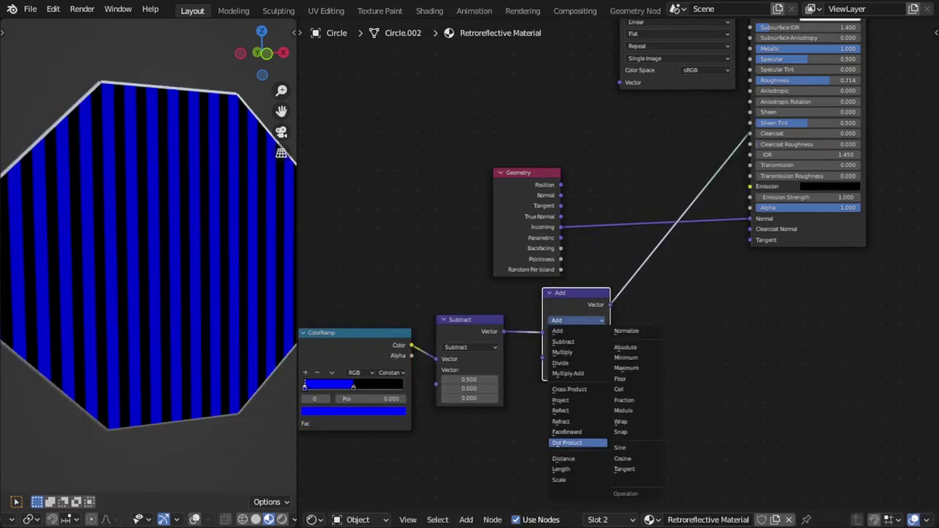
{"action": "left_click", "coordinate": [577, 479]}
Insert an Add vector node between Incoming and Normal, using the Scale output as its second vector, and reconnect the Principled BSDF to the Surface
{"action": "scroll", "coordinate": [577, 479], "scroll_direction": "up", "scroll_amount": 3}
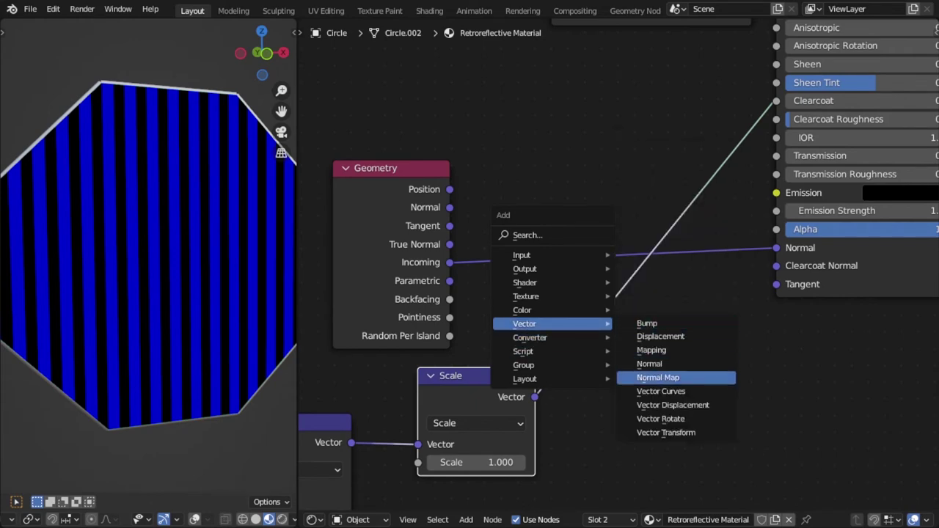
{"action": "left_click", "coordinate": [657, 322]}
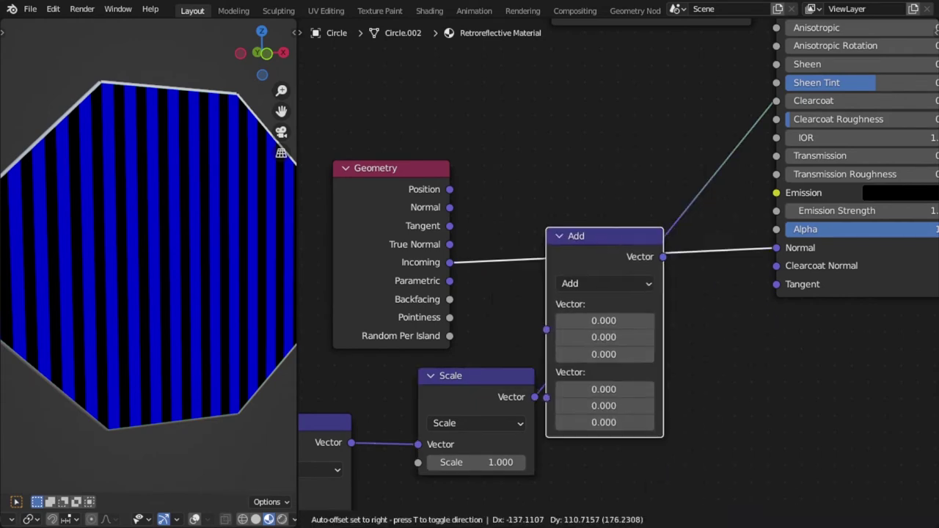
{"action": "left_click", "coordinate": [593, 211]}
{"action": "scroll", "coordinate": [624, 183], "scroll_direction": "down", "scroll_amount": 4}
{"action": "middle_click_drag", "start_coordinate": [624, 183], "coordinate": [335, 499]}
{"action": "left_click_drag", "start_coordinate": [593, 201], "coordinate": [625, 216]}
{"action": "scroll", "coordinate": [624, 246], "scroll_direction": "down", "scroll_amount": 1}
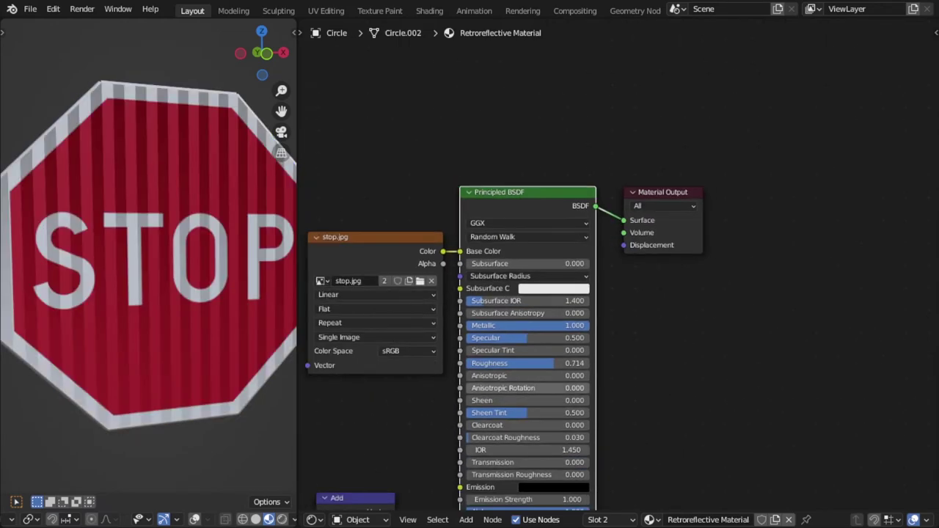
Set the Scale node's factor to 0.140 and check the stripes on the sign from different angles
{"action": "middle_click_drag", "start_coordinate": [587, 279], "coordinate": [849, 54]}
{"action": "scroll", "coordinate": [506, 445], "scroll_direction": "up", "scroll_amount": 8}
{"action": "left_click_drag", "start_coordinate": [556, 442], "coordinate": [511, 442]}
{"action": "mouse_move", "coordinate": [190, 272]}
{"action": "middle_mouse_down"}
{"action": "mouse_move", "coordinate": [121, 273]}
{"action": "mouse_move", "coordinate": [173, 272]}
{"action": "middle_mouse_up"}
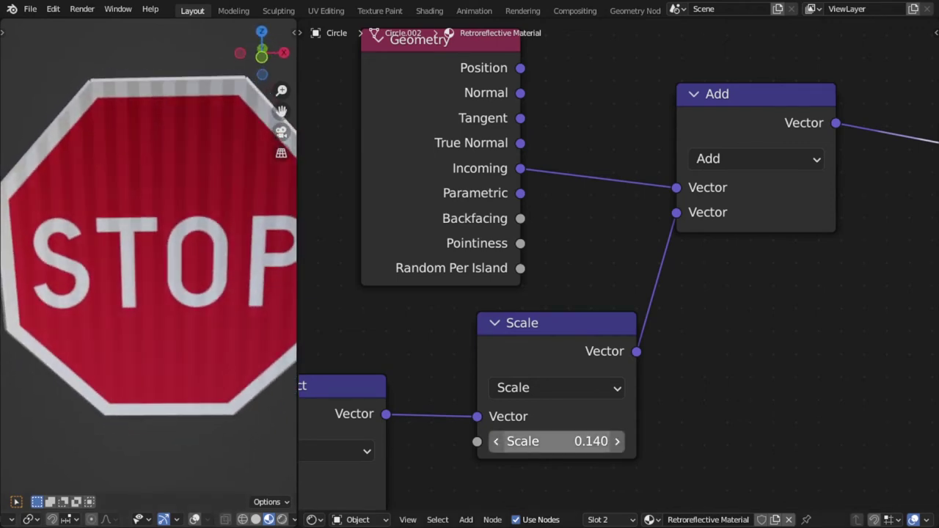
{"action": "scroll", "coordinate": [619, 264], "scroll_direction": "down", "scroll_amount": 3}
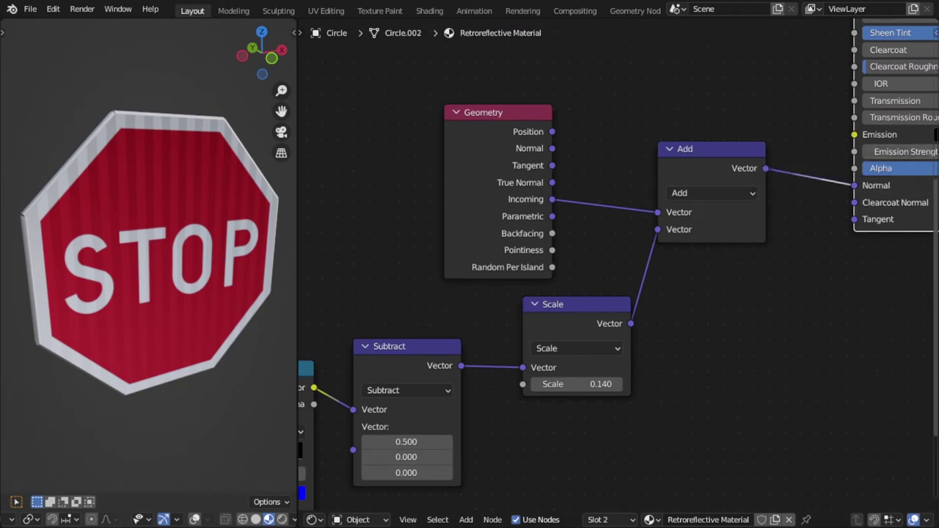
Add a Voronoi Texture node in the free space beside the stop.jpg texture and preview it on the sign
{"action": "middle_click_drag", "start_coordinate": [513, 294], "coordinate": [709, 406]}
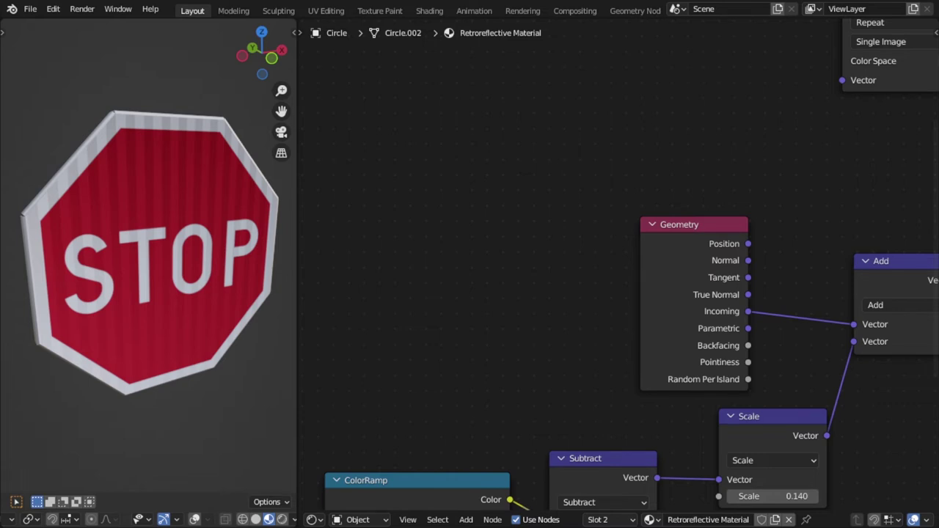
{"action": "scroll", "coordinate": [498, 374], "scroll_direction": "down", "scroll_amount": 6}
{"action": "middle_click_drag", "start_coordinate": [619, 264], "coordinate": [587, 389]}
{"action": "key", "text": "shift+a"}
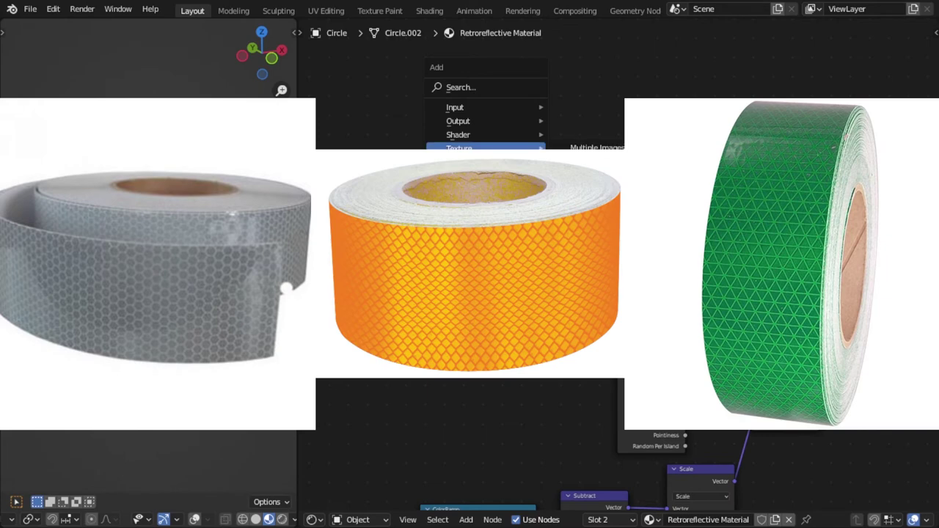
{"action": "middle_click_drag", "start_coordinate": [704, 279], "coordinate": [674, 312]}
{"action": "scroll", "coordinate": [673, 311], "scroll_direction": "up", "scroll_amount": 7}
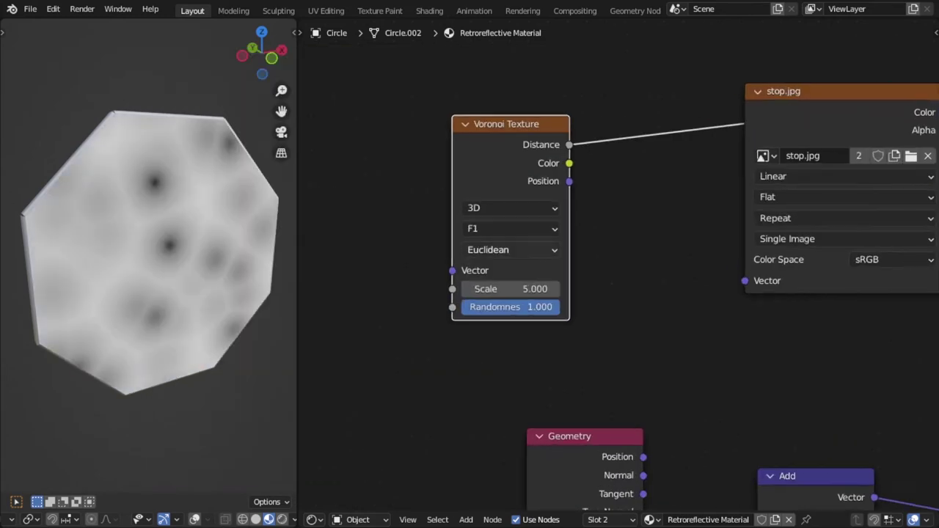
Set the Voronoi Texture's Randomness to 0.000 and its feature output to Distance to Edge
{"action": "left_click_drag", "start_coordinate": [542, 307], "coordinate": [464, 307]}
{"action": "left_click", "coordinate": [511, 209]}
{"action": "left_click", "coordinate": [510, 228]}
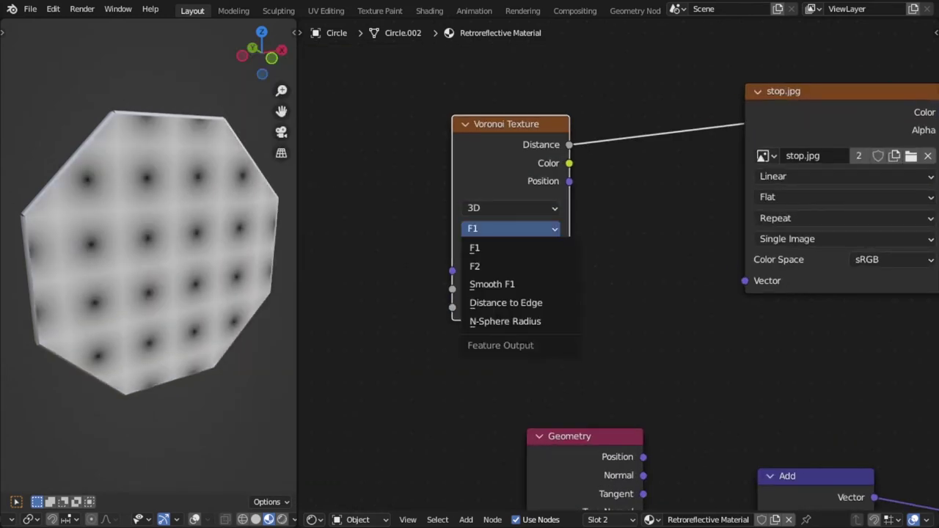
{"action": "left_click", "coordinate": [506, 303]}
{"action": "middle_click_drag", "start_coordinate": [627, 213], "coordinate": [697, 256]}
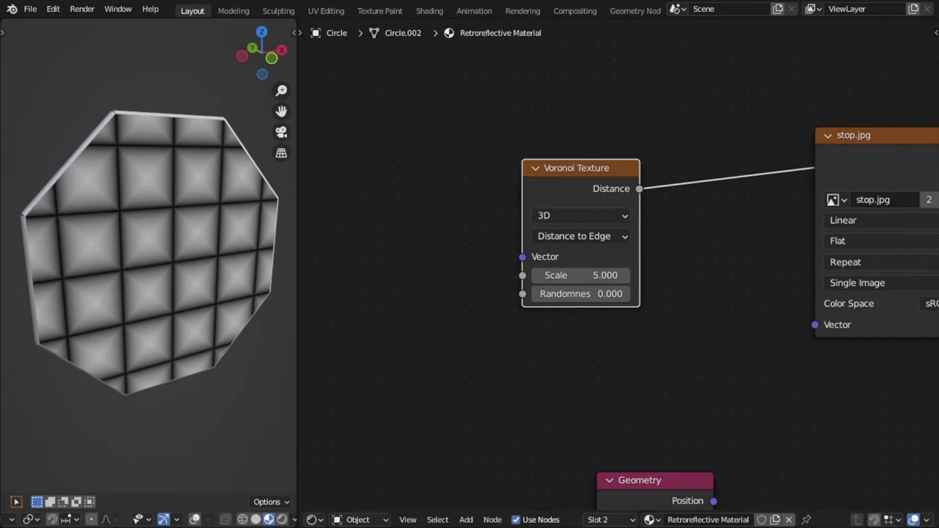
Add a MixRGB node above the Add node and connect the Geometry node's Normal output to Color1 in place of the node group
{"action": "key", "text": "shift+a"}
{"action": "mouse_move", "coordinate": [690, 304]}
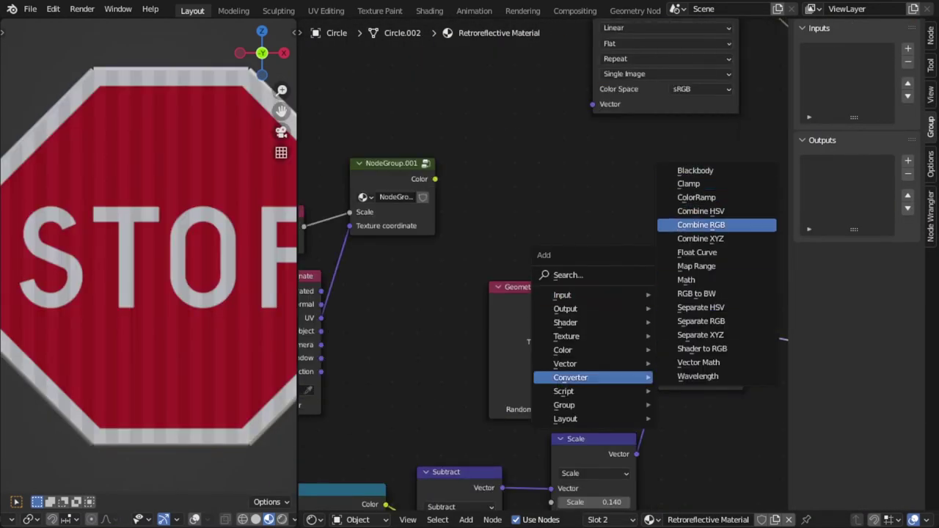
{"action": "mouse_move", "coordinate": [563, 349]}
{"action": "left_click", "coordinate": [691, 417]}
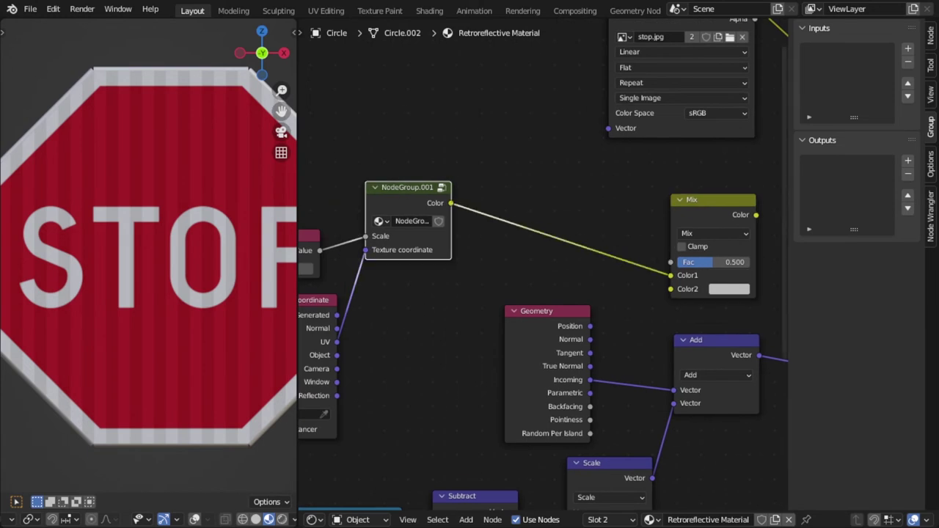
{"action": "left_click_drag", "start_coordinate": [670, 275], "coordinate": [637, 275]}
{"action": "left_click_drag", "start_coordinate": [590, 339], "coordinate": [670, 276]}
{"action": "scroll", "coordinate": [708, 286], "scroll_direction": "down", "scroll_amount": 1}
{"action": "middle_click_drag", "start_coordinate": [708, 286], "coordinate": [623, 270]}
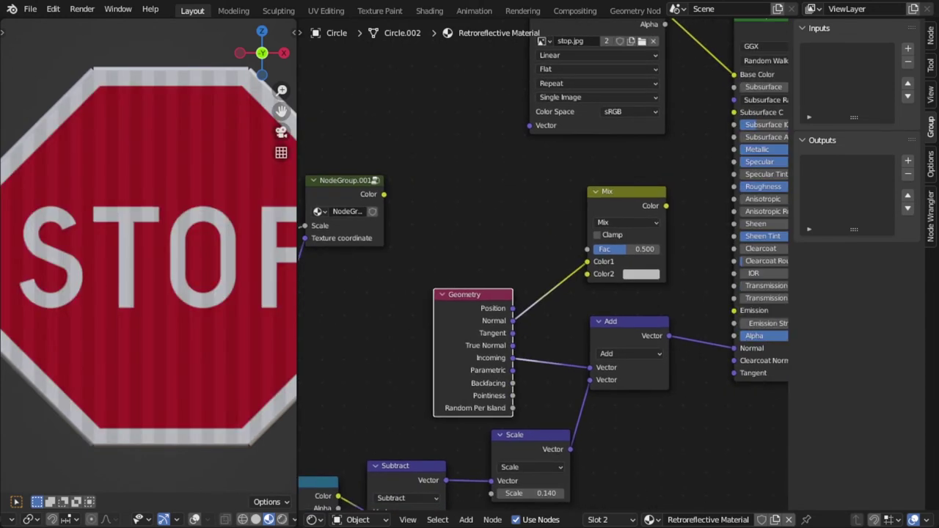
Wire the node group to the Mix's Fac, the Add vector to Color1, Geometry's Normal to Color2, and the result to the shader's Normal
{"action": "left_click_drag", "start_coordinate": [628, 322], "coordinate": [606, 332]}
{"action": "left_click_drag", "start_coordinate": [647, 345], "coordinate": [587, 275]}
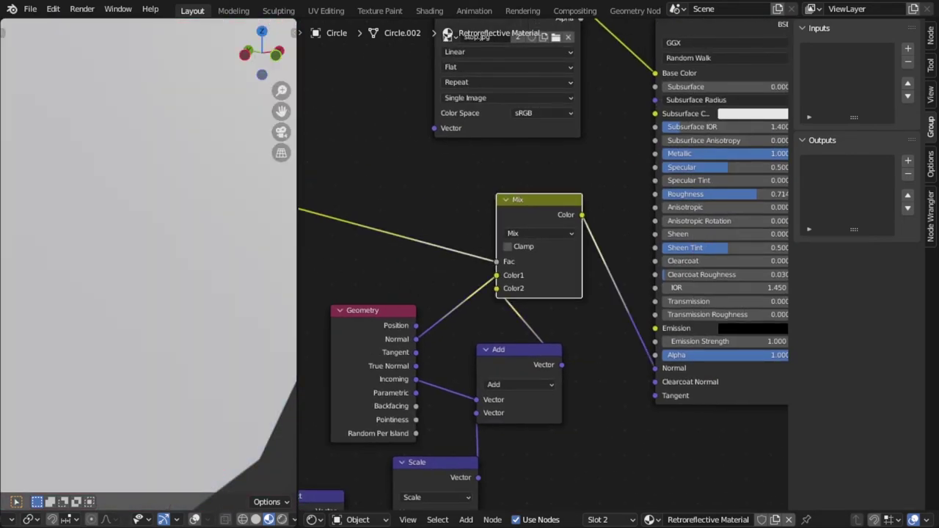
{"action": "scroll", "coordinate": [543, 264], "scroll_direction": "up", "scroll_amount": 1}
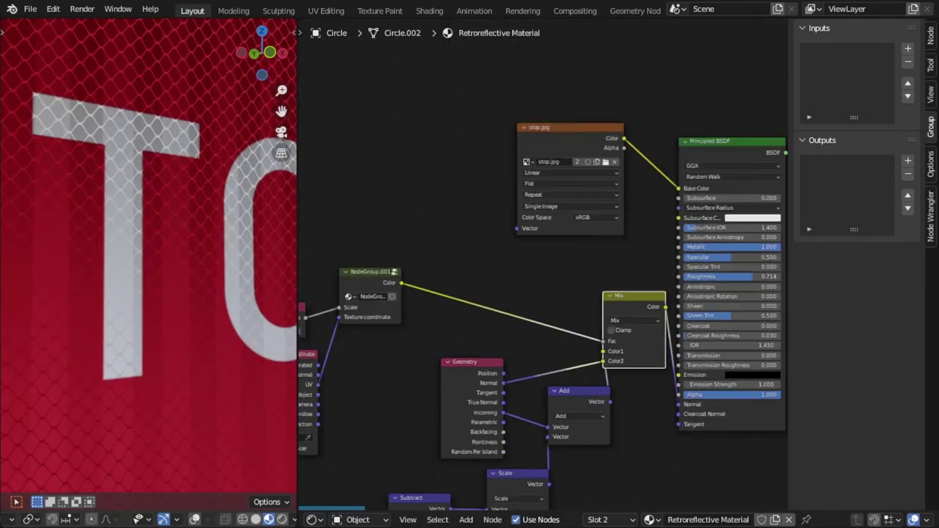
{"action": "key", "text": "g"}
{"action": "middle_click_drag", "start_coordinate": [550, 367], "coordinate": [468, 375]}
{"action": "left_click_drag", "start_coordinate": [543, 244], "coordinate": [534, 283]}
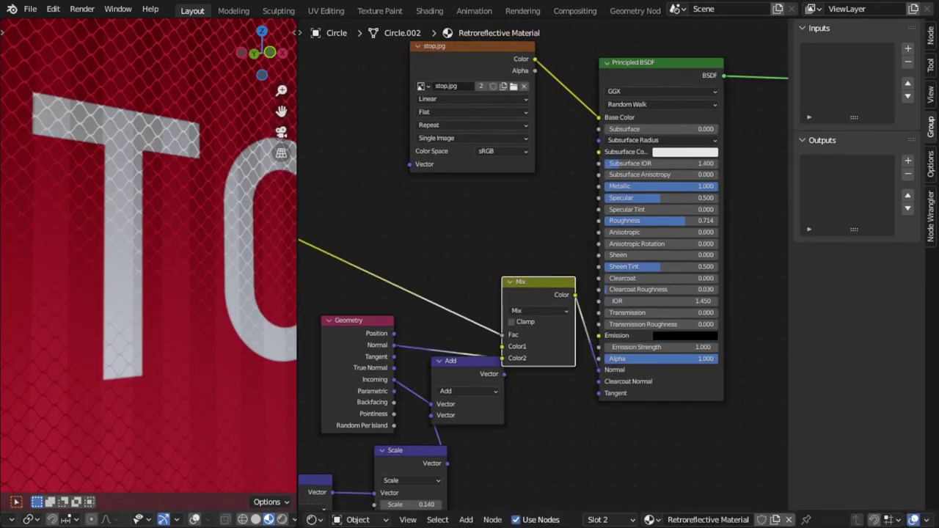
Add a second ColorRamp node fed by the node group's Color output
{"action": "key", "text": "shift+a"}
{"action": "left_click", "coordinate": [629, 233]}
{"action": "left_click", "coordinate": [394, 220]}
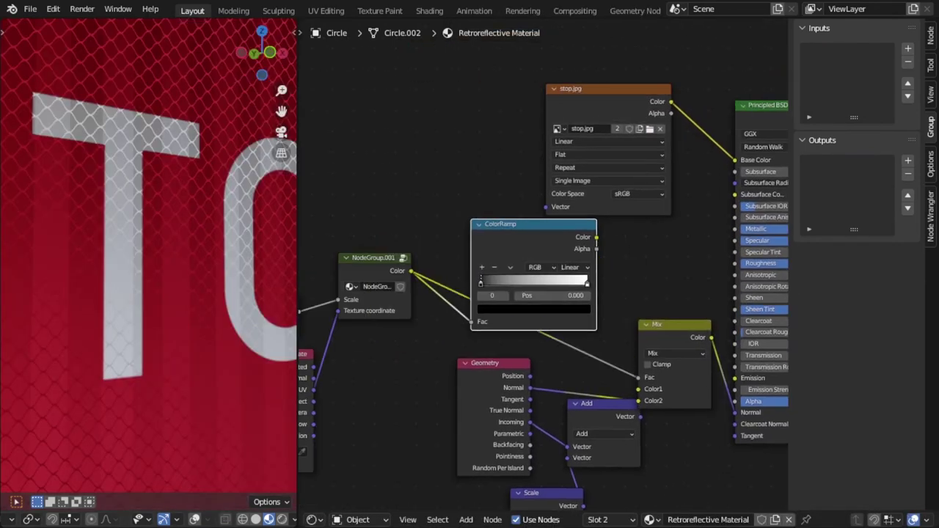
{"action": "middle_click_drag", "start_coordinate": [590, 242], "coordinate": [513, 242]}
Add a Bump node using the ColorRamp as Height and Geometry's Normal, connect it to Clearcoat Normal, and set Clearcoat to 1.000
{"action": "key", "text": "shift+a"}
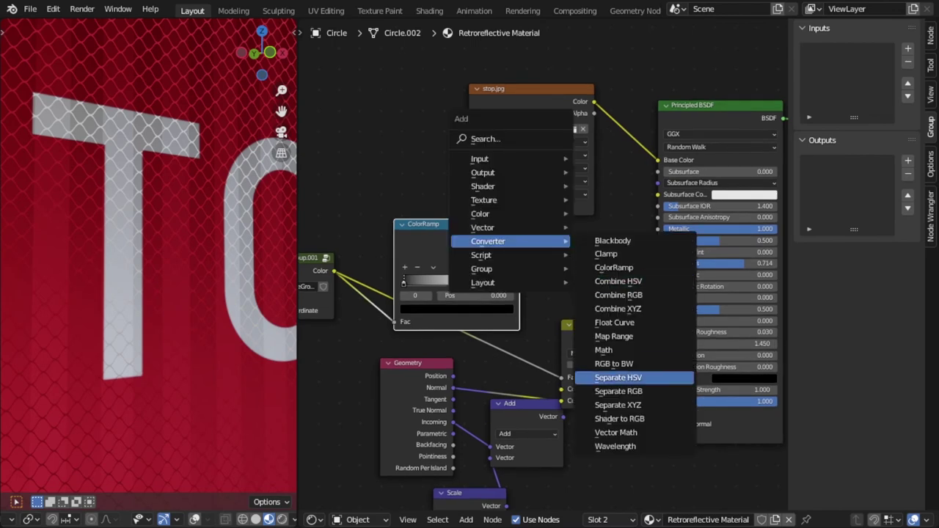
{"action": "mouse_move", "coordinate": [511, 227]}
{"action": "left_click", "coordinate": [609, 226]}
{"action": "left_click", "coordinate": [545, 226]}
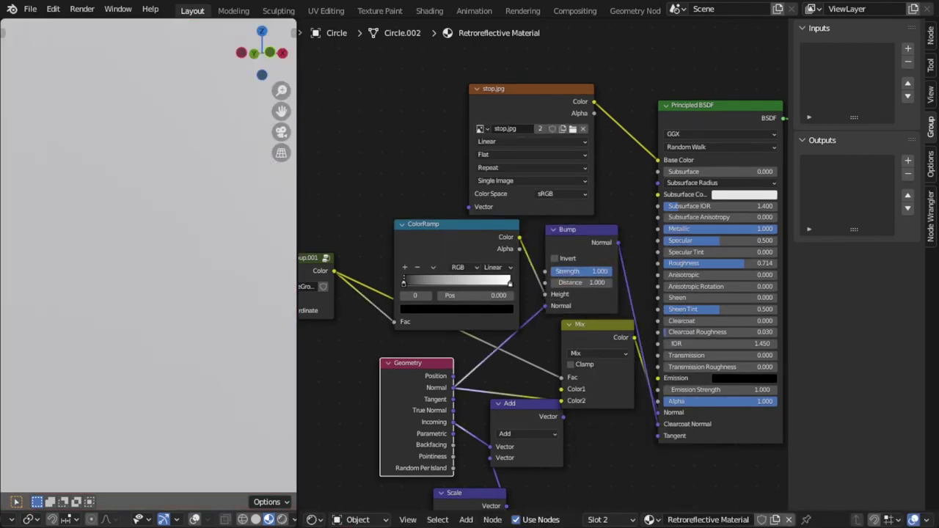
{"action": "left_click_drag", "start_coordinate": [690, 321], "coordinate": [777, 320]}
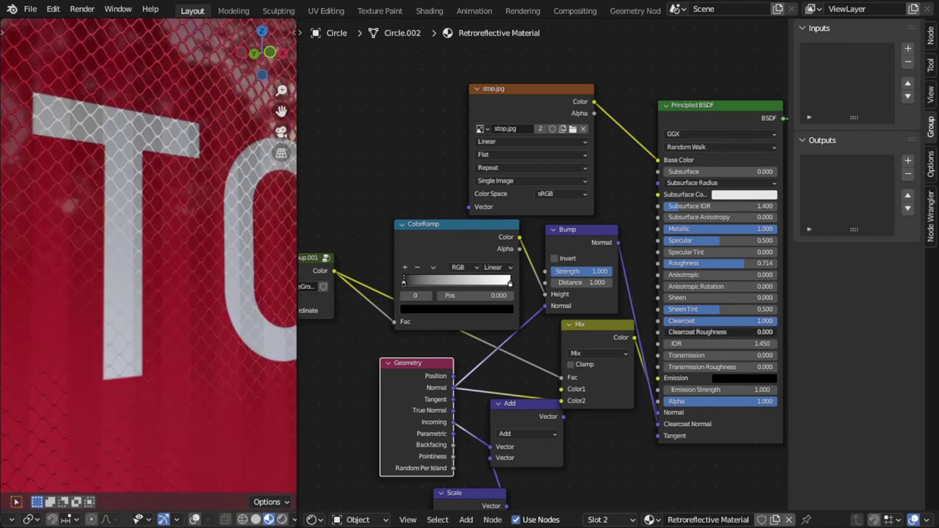
Darken the ColorRamp's white end stop to a very dark gray to soften the bump
{"action": "scroll", "coordinate": [545, 263], "scroll_direction": "up", "scroll_amount": 1}
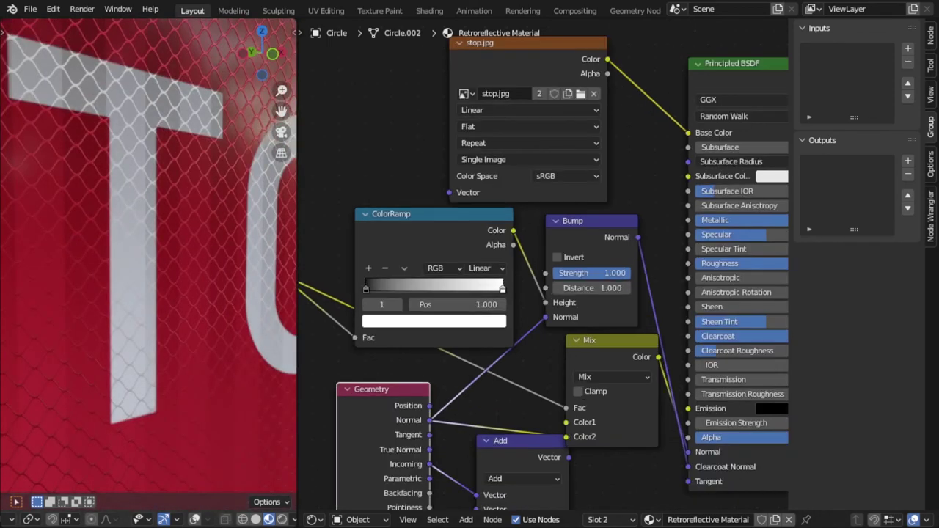
{"action": "left_click", "coordinate": [434, 322]}
{"action": "left_click_drag", "start_coordinate": [475, 135], "coordinate": [475, 215]}
{"action": "scroll", "coordinate": [149, 264], "scroll_direction": "down", "scroll_amount": 7}
{"action": "left_click", "coordinate": [434, 321]}
{"action": "middle_click_drag", "start_coordinate": [168, 264], "coordinate": [140, 260]}
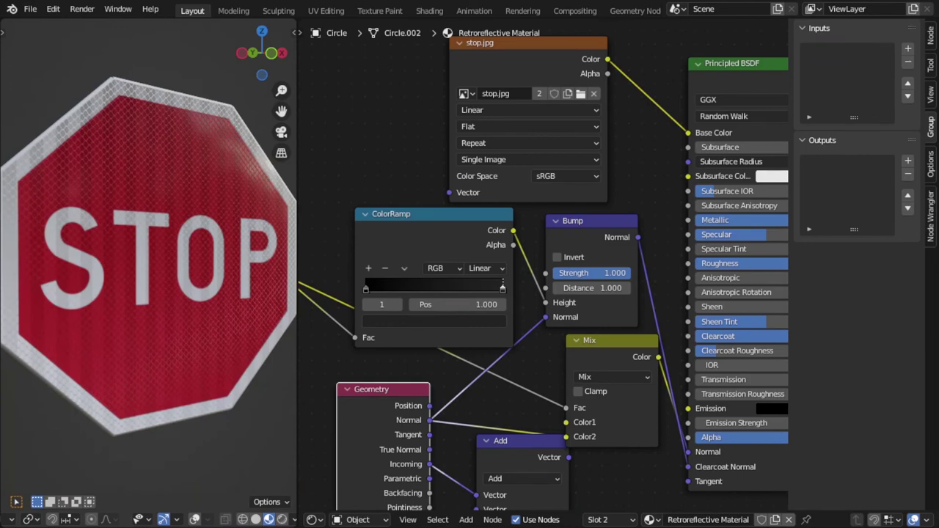
Set the Bump node's Strength to 0.100 and inspect the sign's clearcoat pattern up close
{"action": "scroll", "coordinate": [544, 261], "scroll_direction": "up", "scroll_amount": 2}
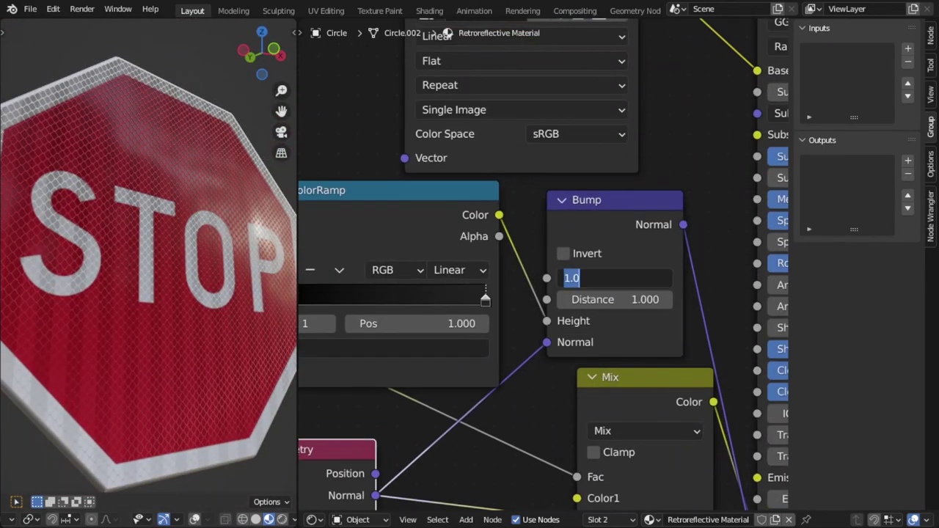
{"action": "scroll", "coordinate": [149, 264], "scroll_direction": "up", "scroll_amount": 4}
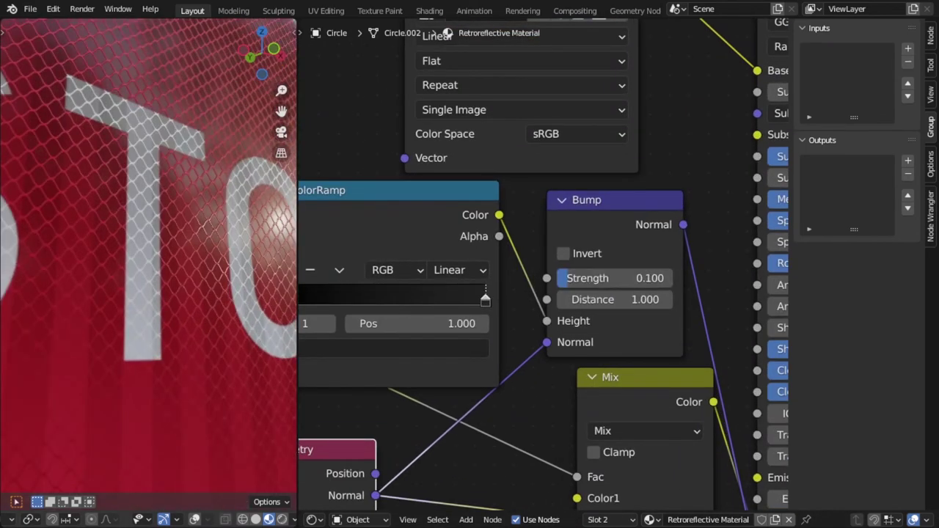
{"action": "middle_click_drag", "start_coordinate": [157, 264], "coordinate": [125, 260]}
{"action": "scroll", "coordinate": [149, 264], "scroll_direction": "down", "scroll_amount": 5}
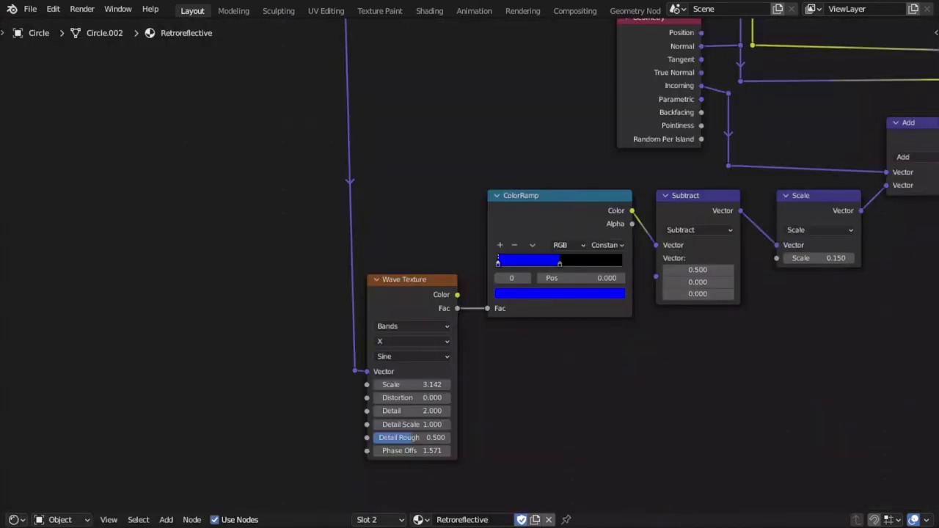
Review the Retroreflective material's node tree and open its NodeGroup to examine the nodes inside
{"action": "middle_click_drag", "start_coordinate": [470, 242], "coordinate": [530, 422]}
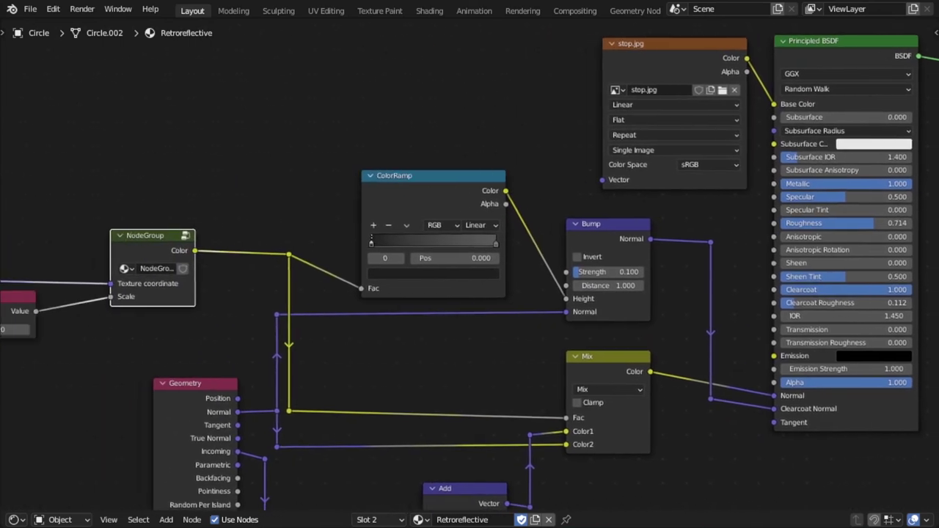
{"action": "key", "text": "Tab"}
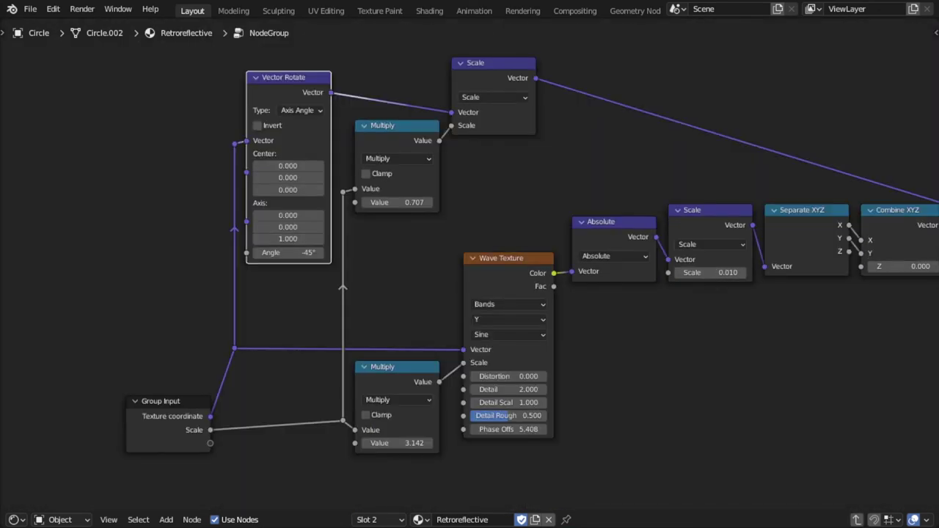